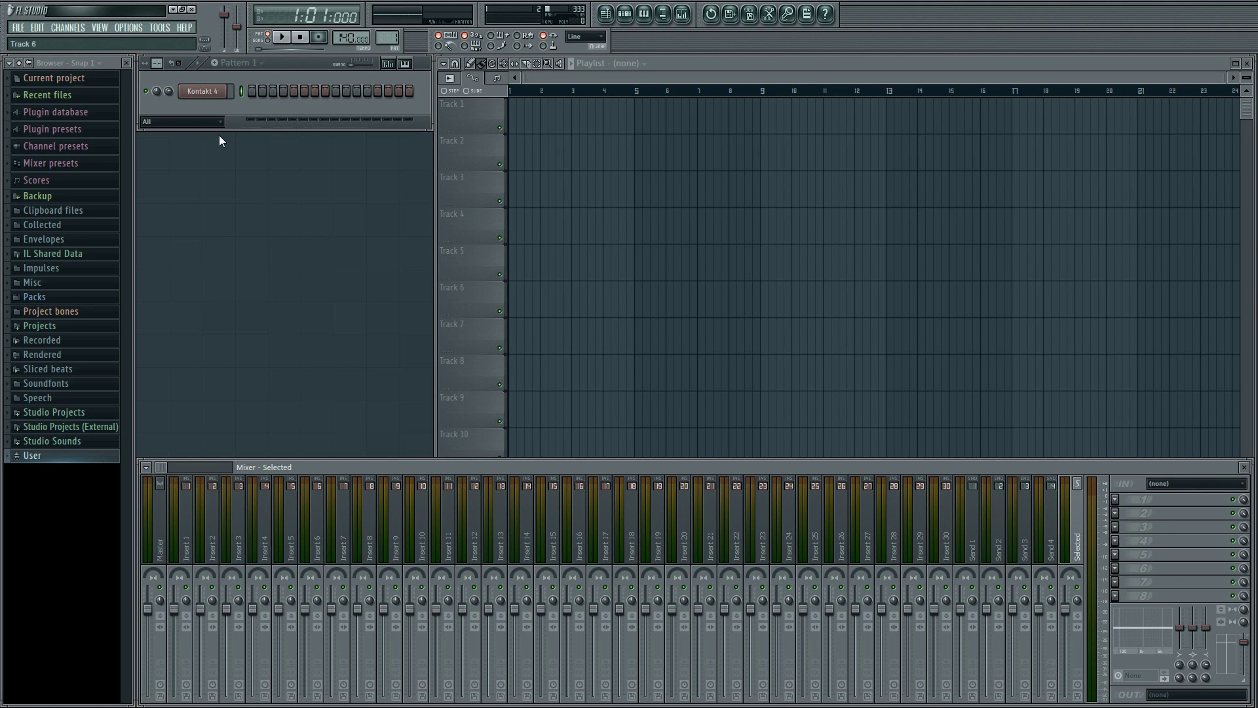
- Open the Kontakt 4 plugin and add new master output channels with quantity 2 and 2 channels each
{"action": "left_click", "coordinate": [210, 94]}
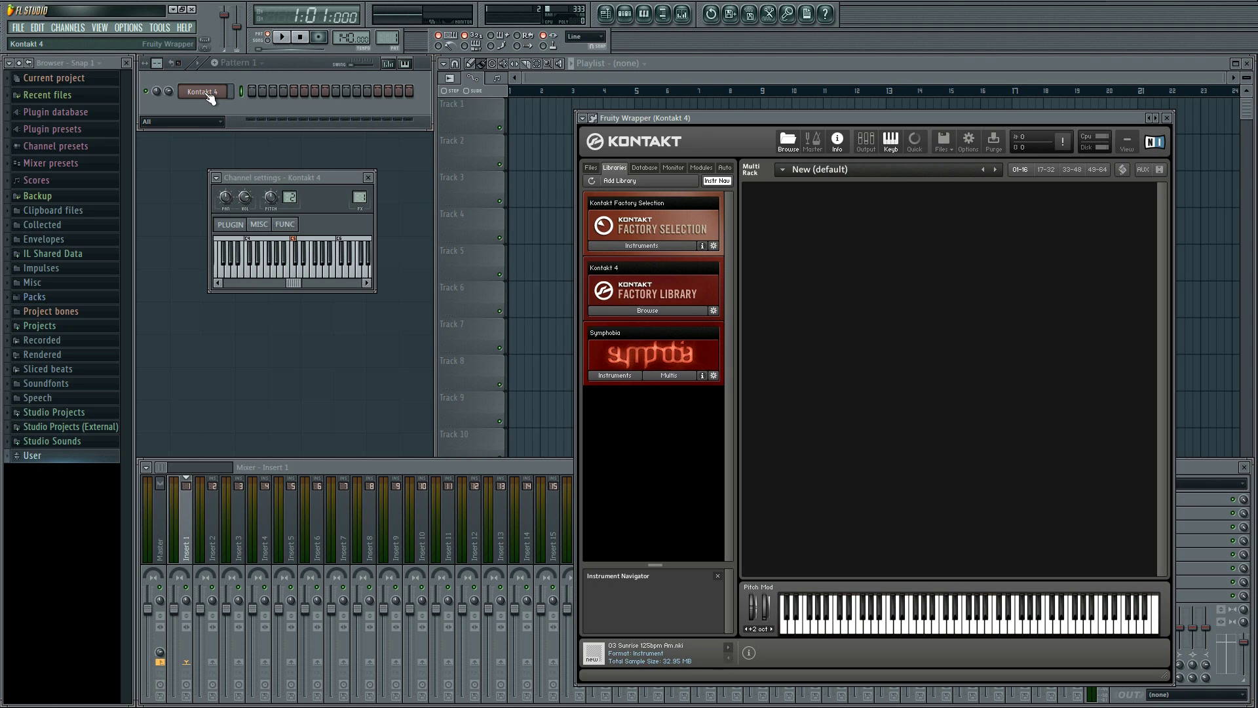
{"action": "left_click", "coordinate": [370, 179]}
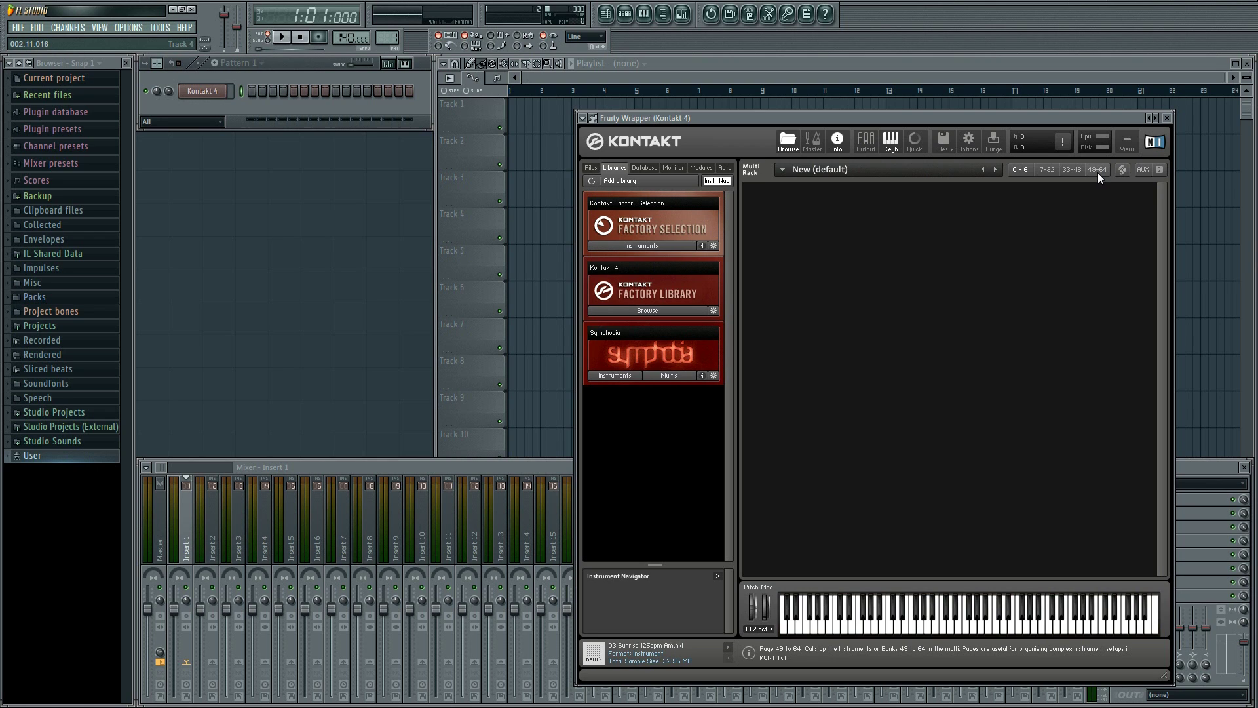
{"action": "left_click", "coordinate": [865, 143]}
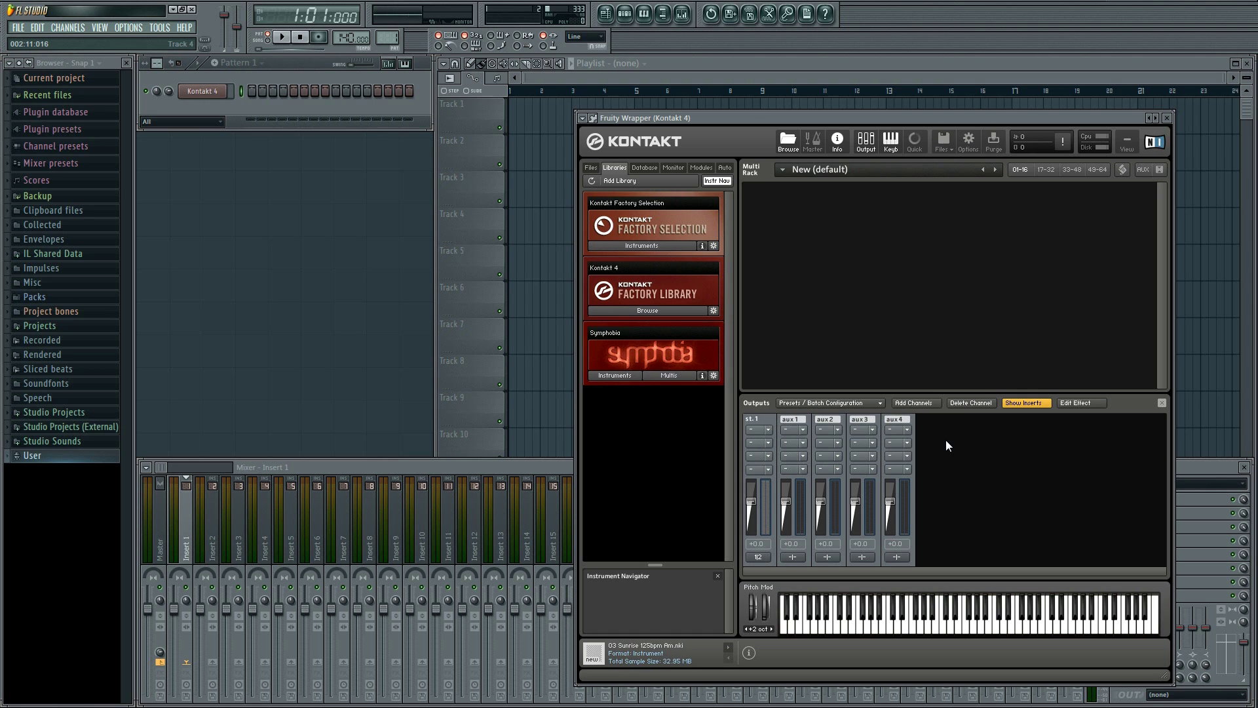
{"action": "left_click", "coordinate": [934, 403]}
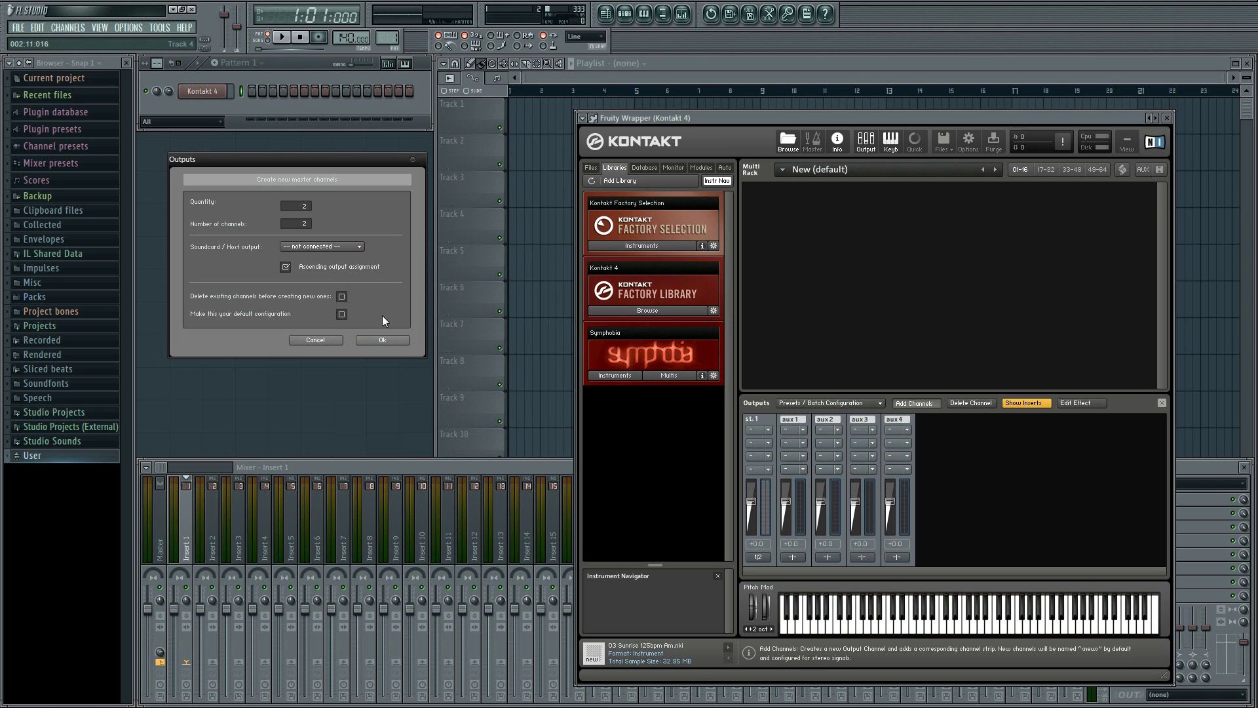
{"action": "left_click", "coordinate": [395, 339]}
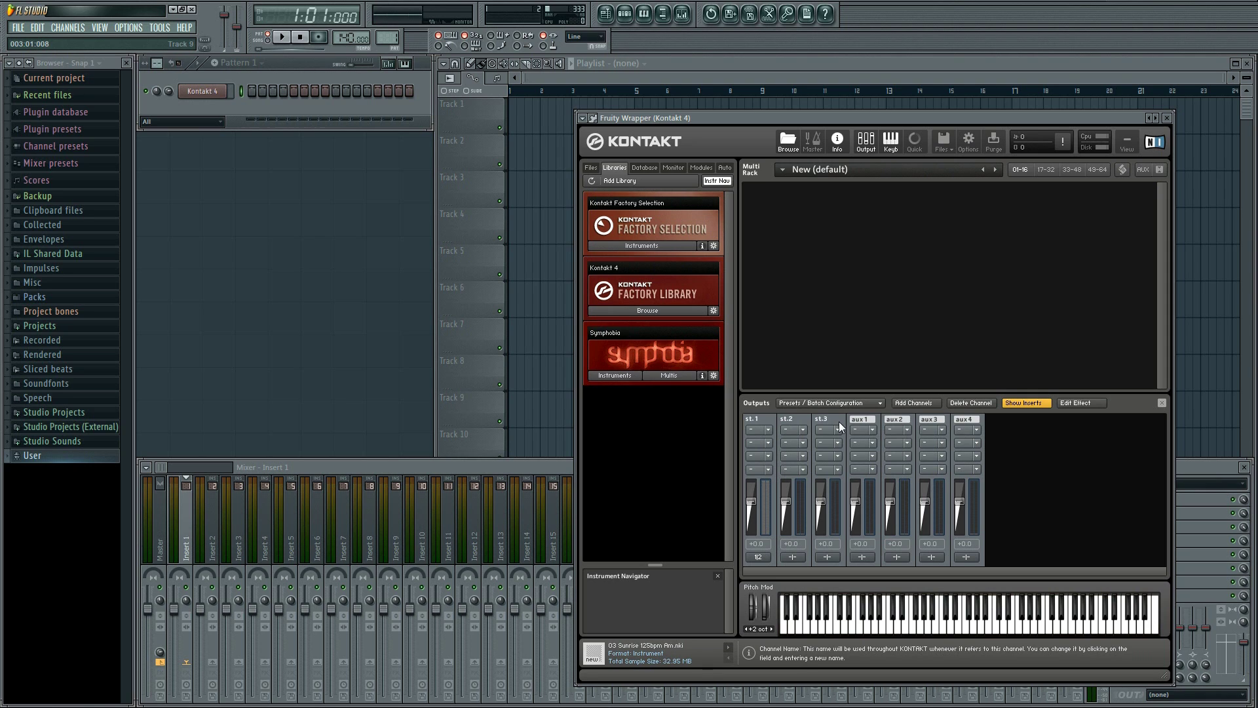
- Route the st.2 output's two audio channels to Kt. st.2 [1] and Kt. st.2 [2]
{"action": "left_click", "coordinate": [796, 556]}
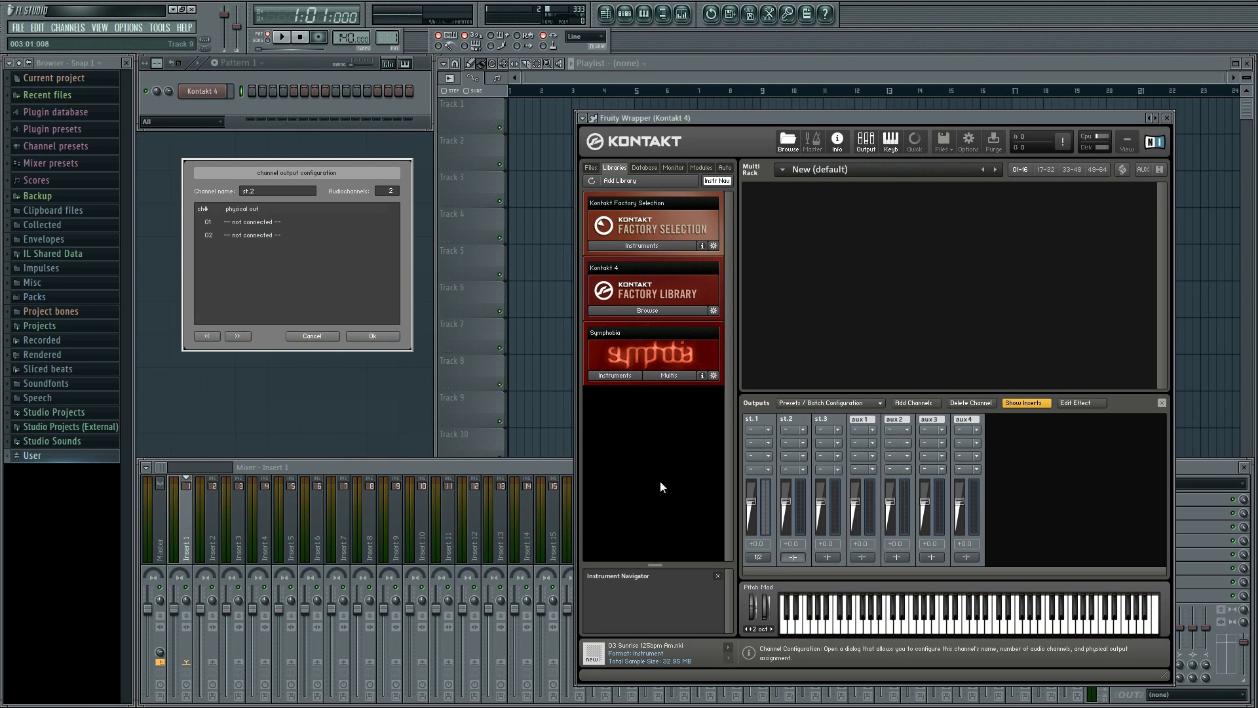
{"action": "left_click", "coordinate": [276, 220]}
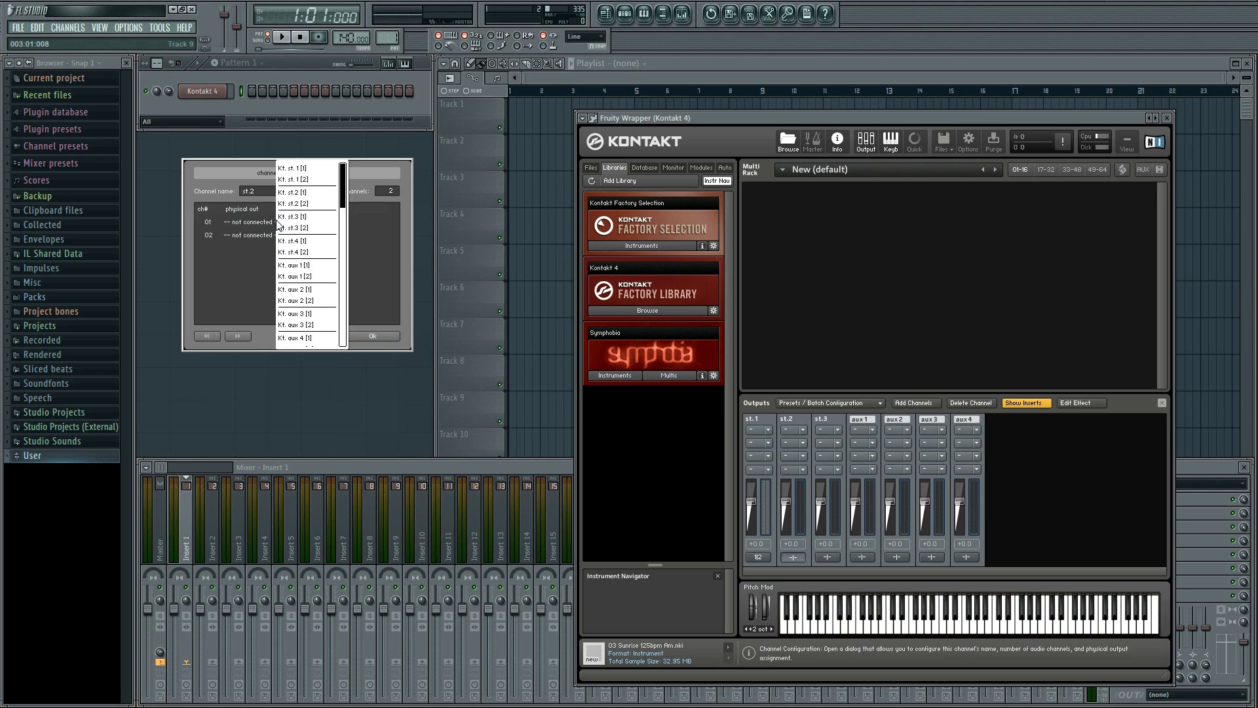
{"action": "left_click", "coordinate": [307, 192]}
{"action": "left_click", "coordinate": [270, 233]}
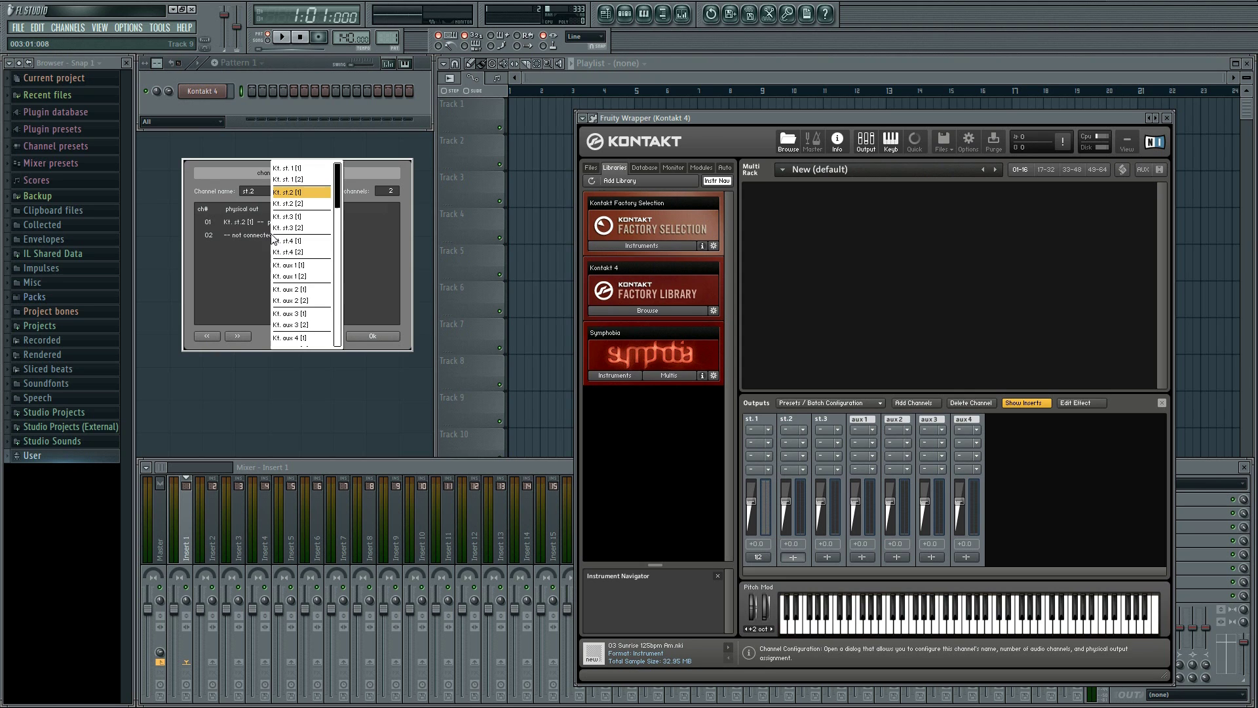
{"action": "left_click", "coordinate": [316, 204]}
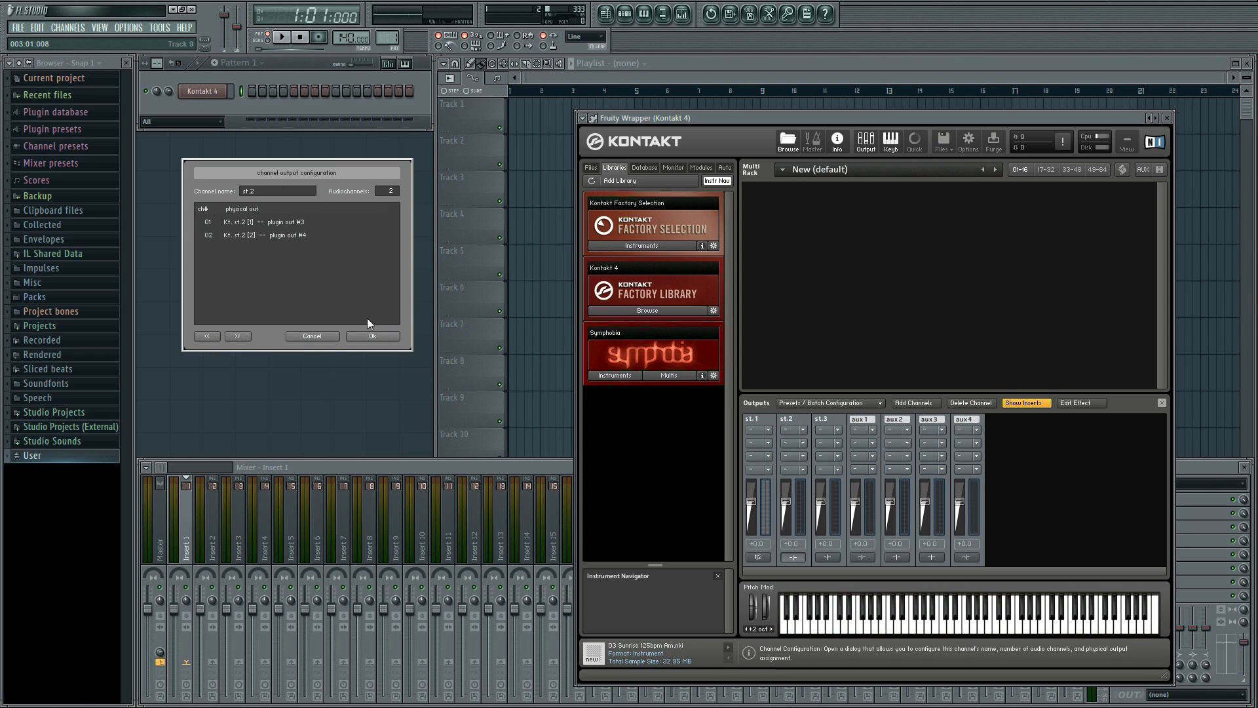
{"action": "left_click", "coordinate": [372, 336]}
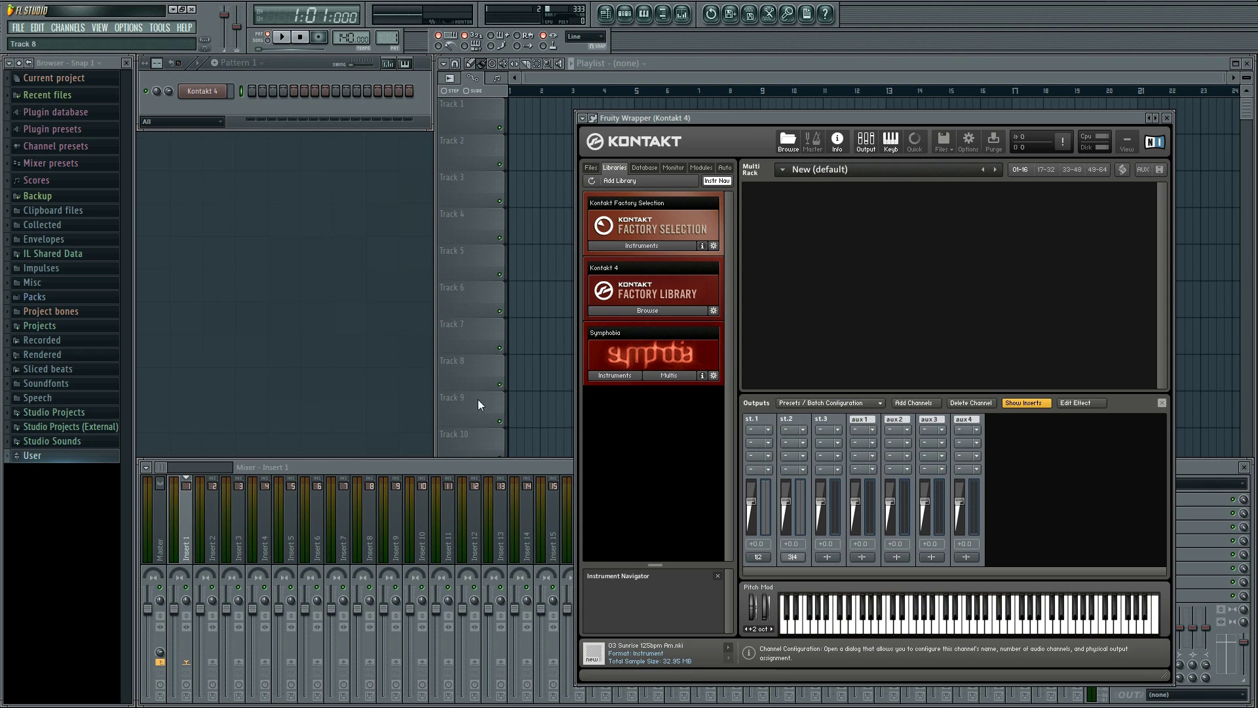
- Route the st.3 output's two audio channels to Kt. st.3 [1] and Kt. st.3 [2]
{"action": "left_click", "coordinate": [825, 556]}
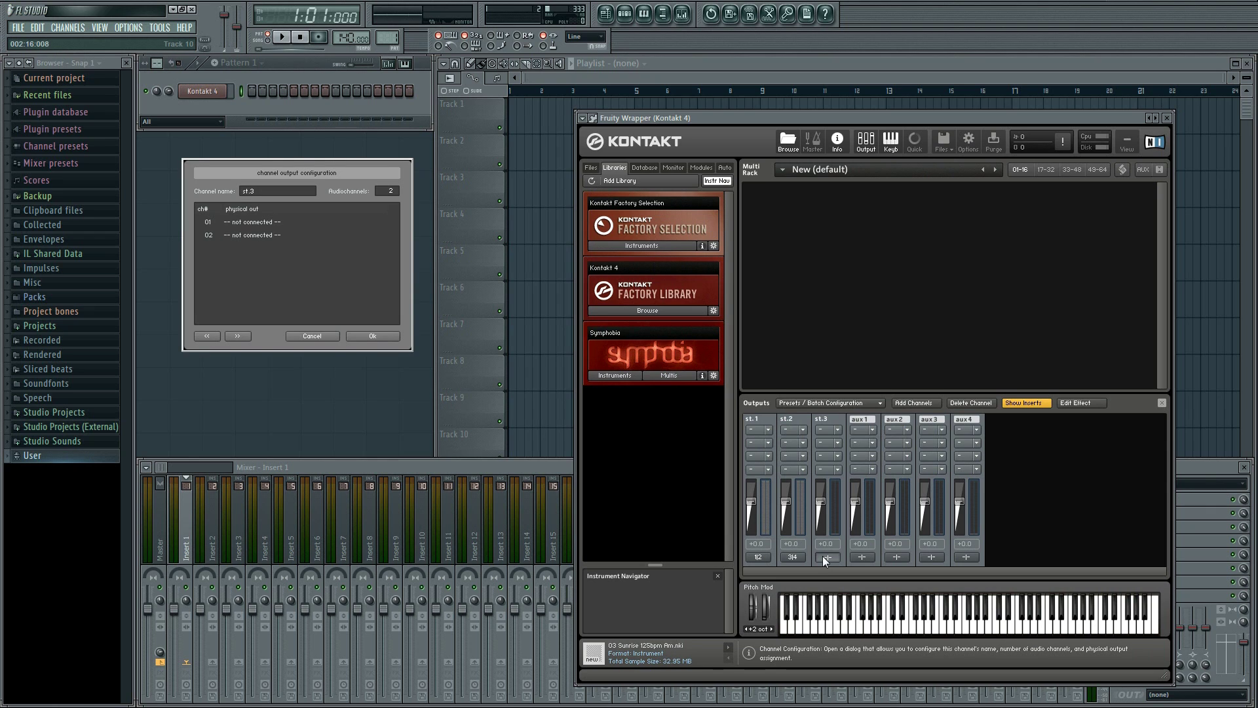
{"action": "left_click", "coordinate": [277, 223]}
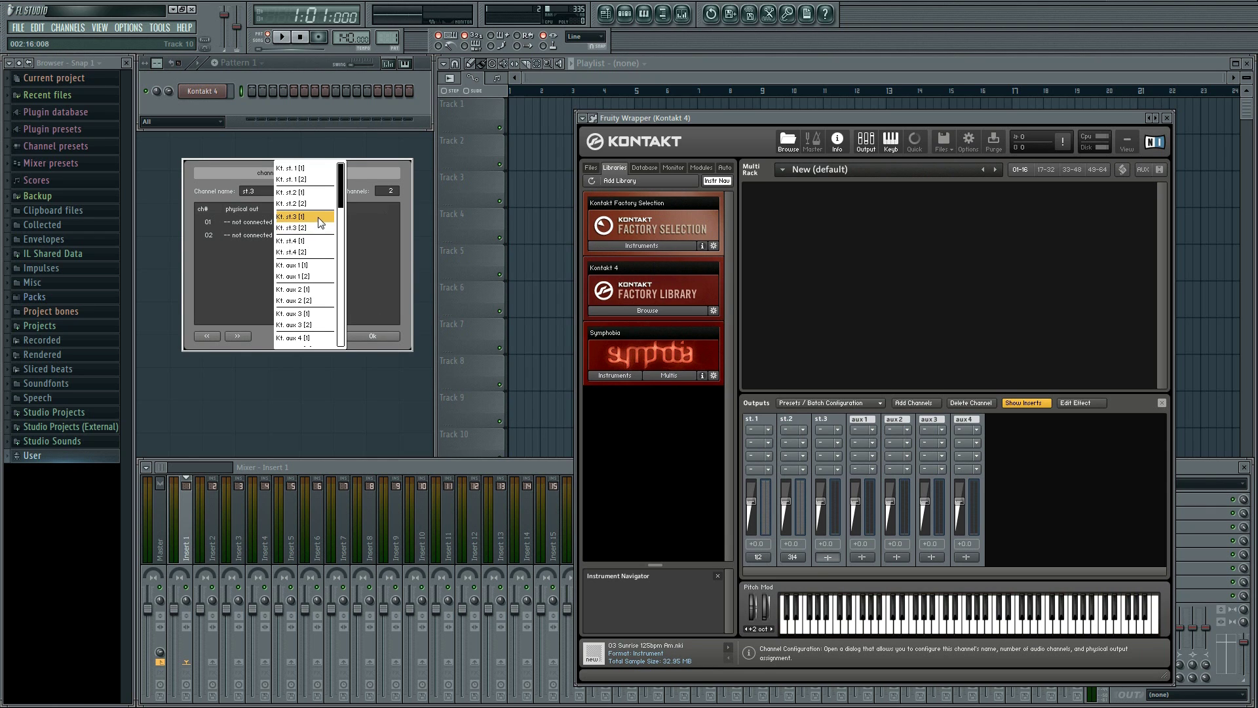
{"action": "left_click", "coordinate": [318, 218]}
{"action": "left_click", "coordinate": [272, 236]}
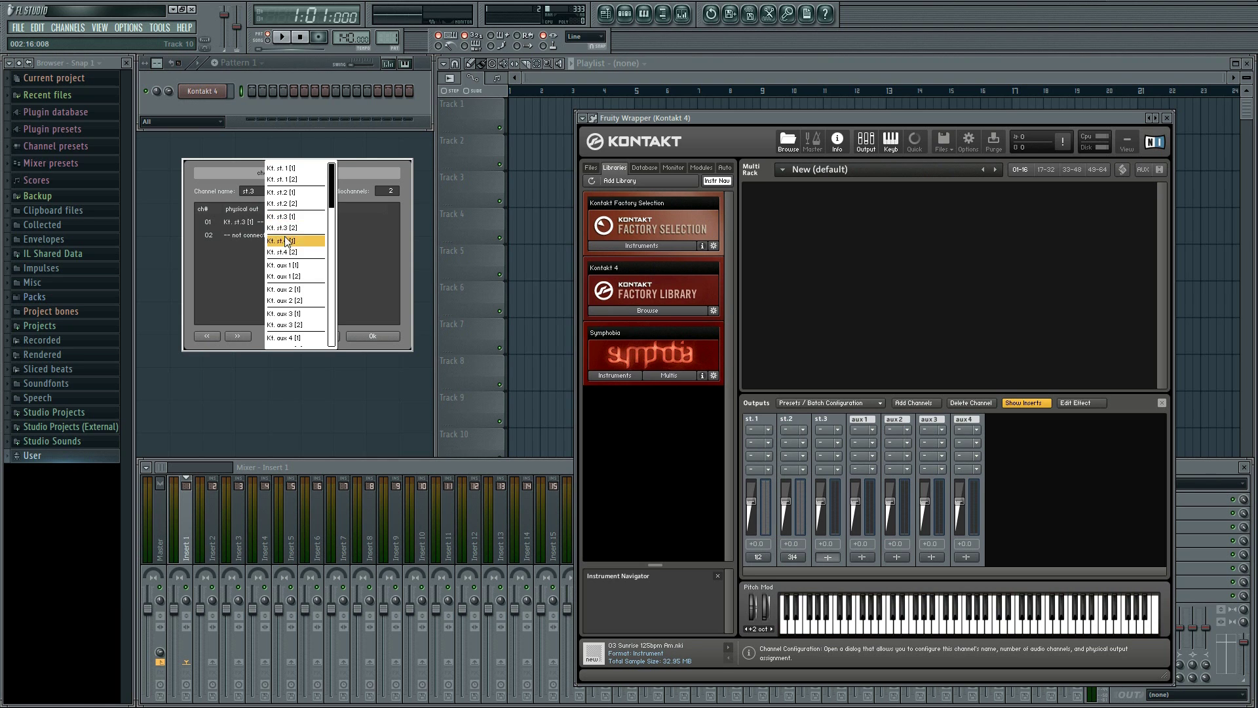
{"action": "left_click", "coordinate": [320, 228]}
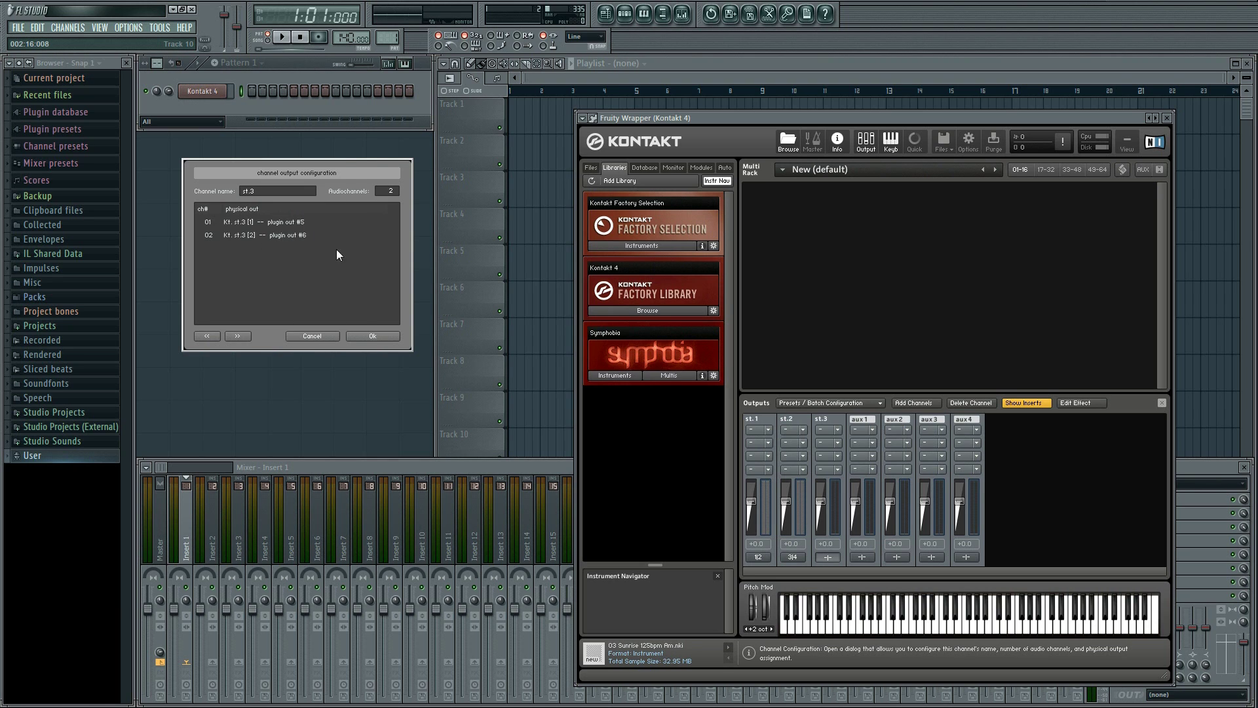
{"action": "left_click", "coordinate": [372, 336]}
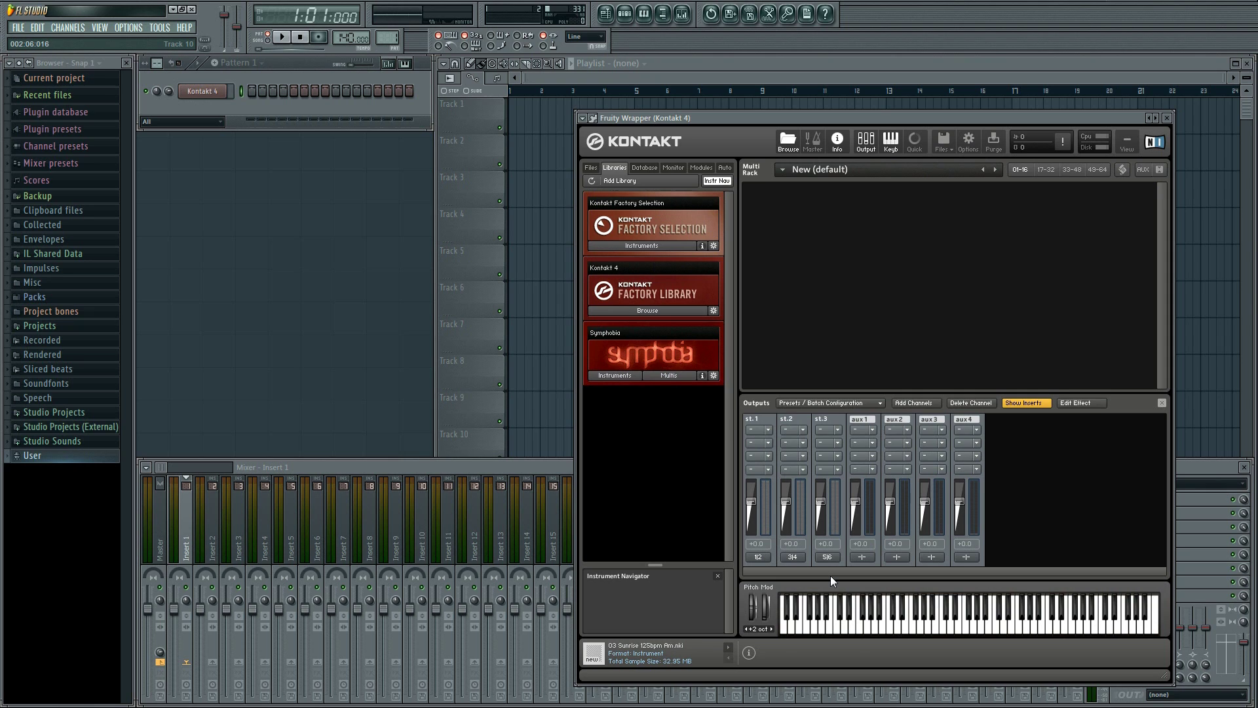
- Load the 1 String Ensemble Long Notes instrument from the Symphobia library
{"action": "left_click", "coordinate": [623, 376]}
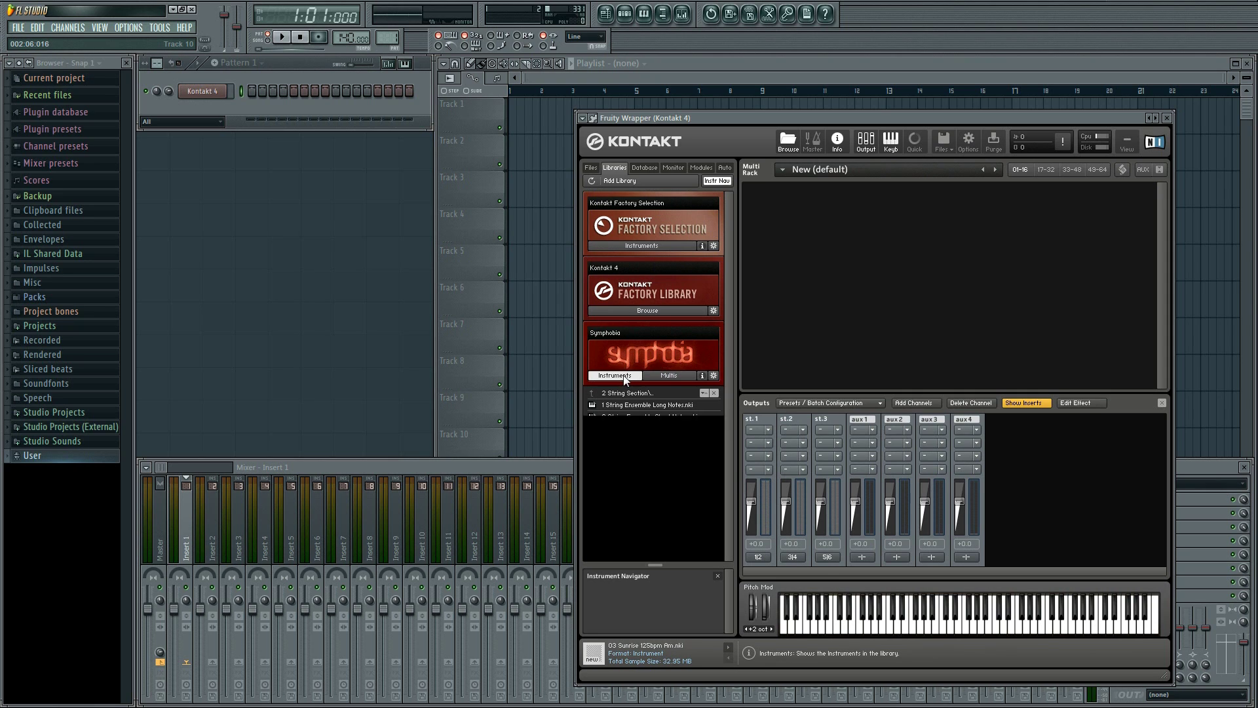
{"action": "double_click", "coordinate": [652, 404]}
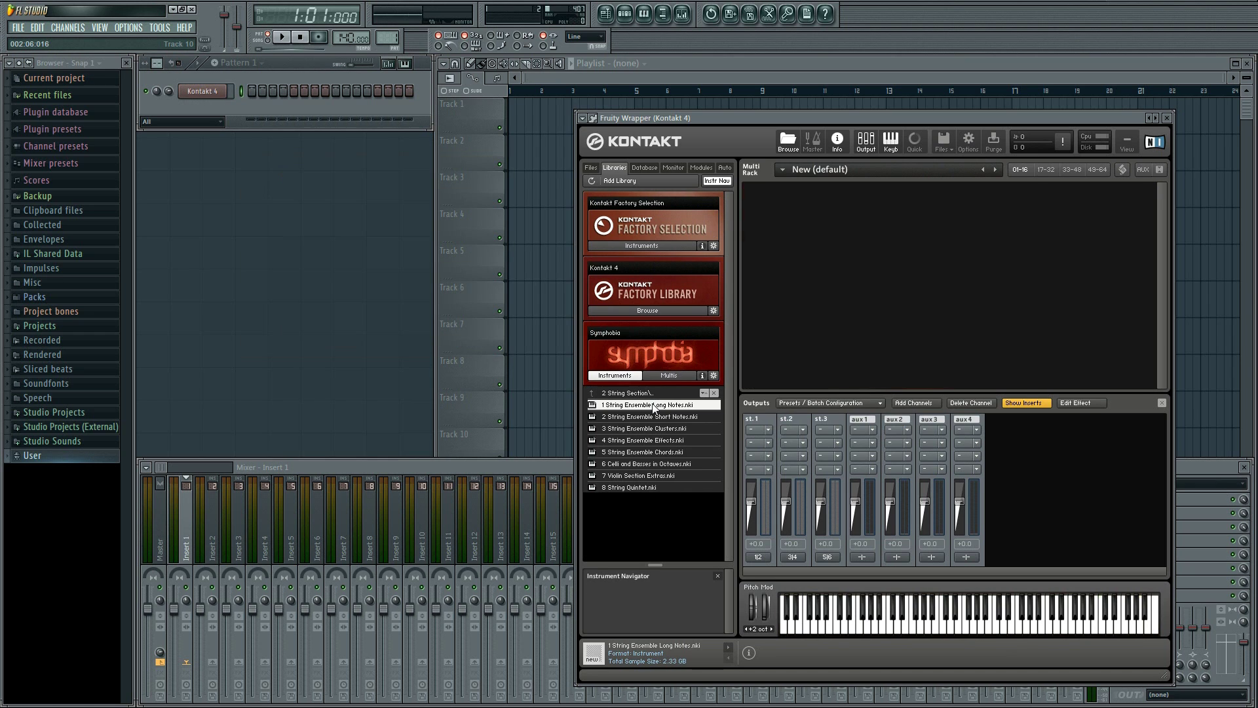
{"action": "left_click", "coordinate": [631, 376]}
- Load the Viola Ensemble and Double Bass Ensemble instruments from the VSL Strings folder of the Kontakt 4 Factory Library
{"action": "left_click", "coordinate": [627, 309]}
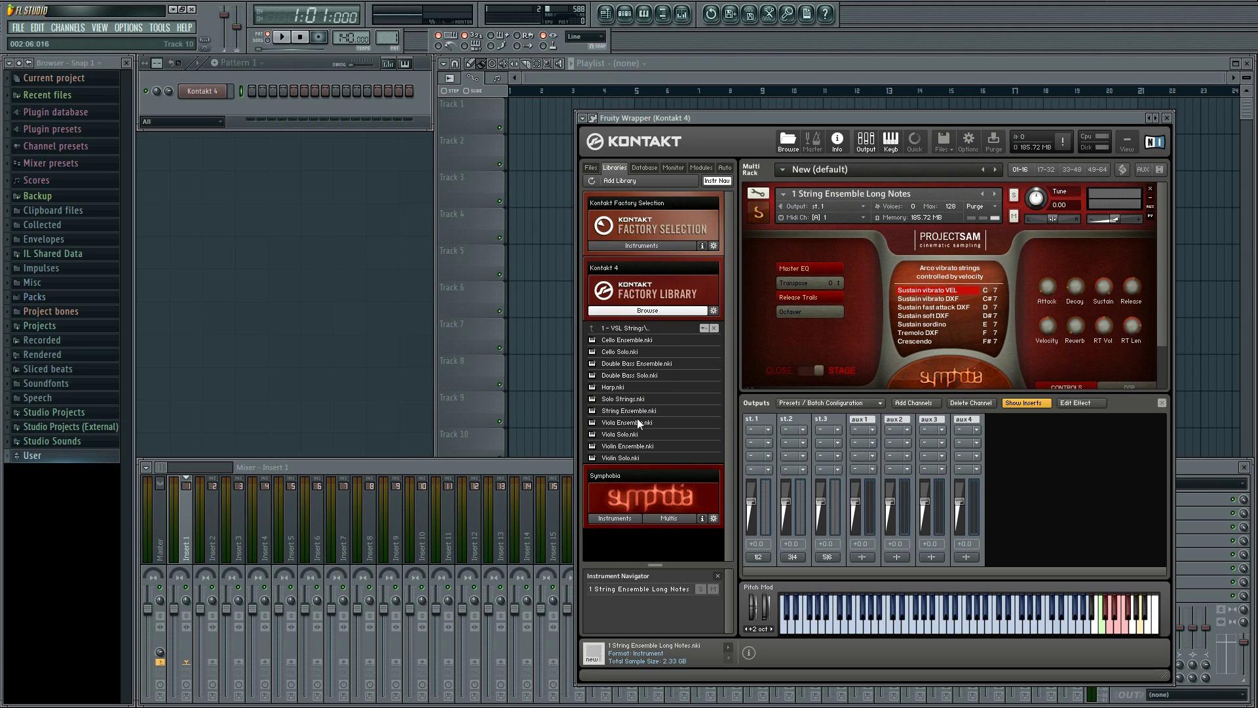
{"action": "double_click", "coordinate": [637, 422]}
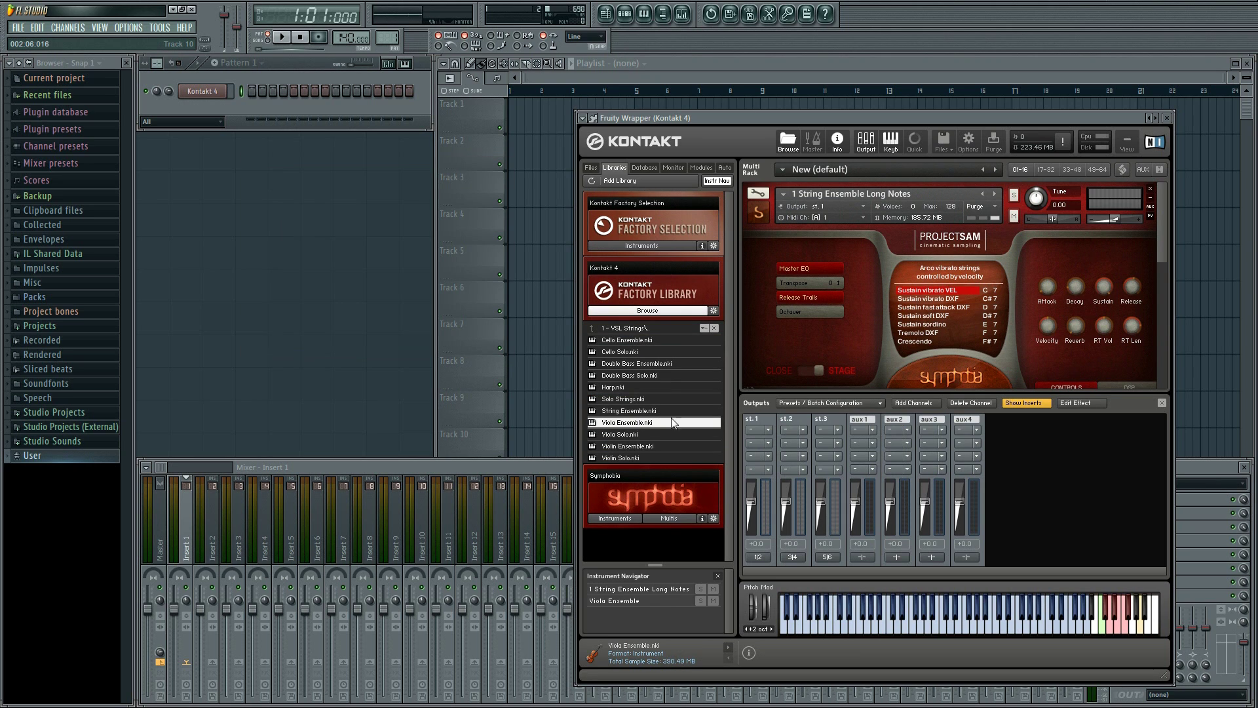
{"action": "left_click_drag", "start_coordinate": [1160, 226], "coordinate": [1174, 307]}
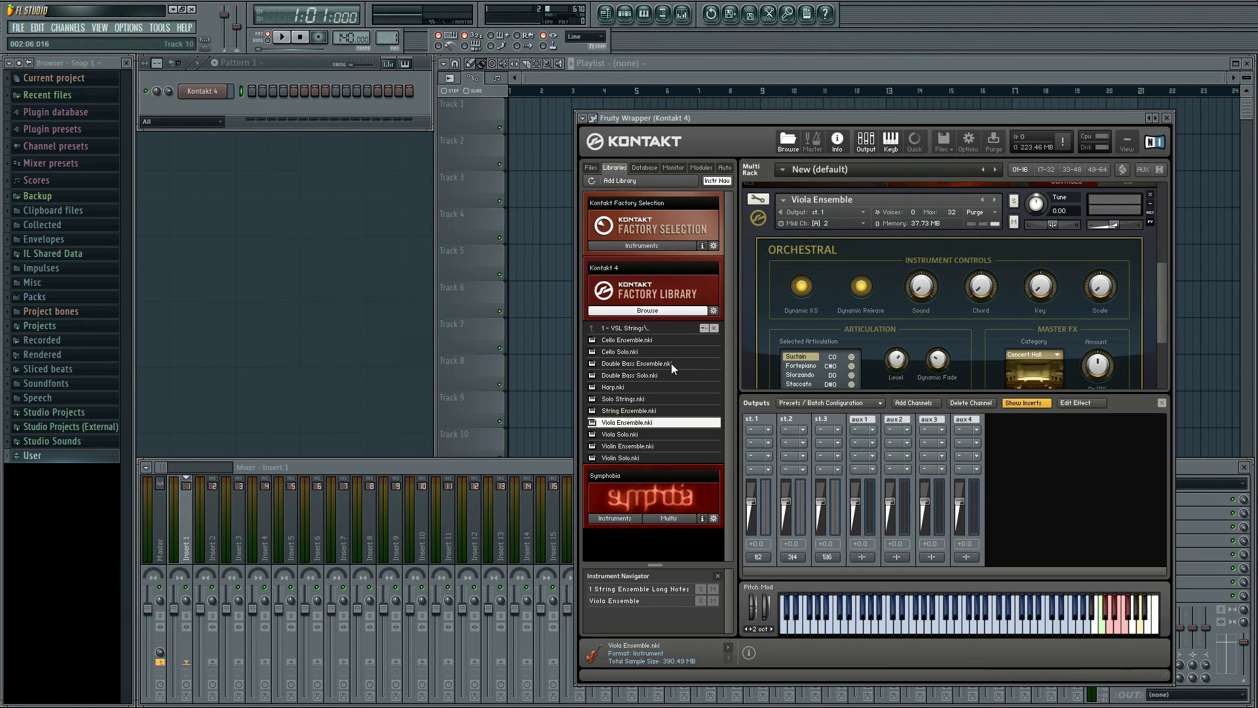
{"action": "double_click", "coordinate": [649, 363]}
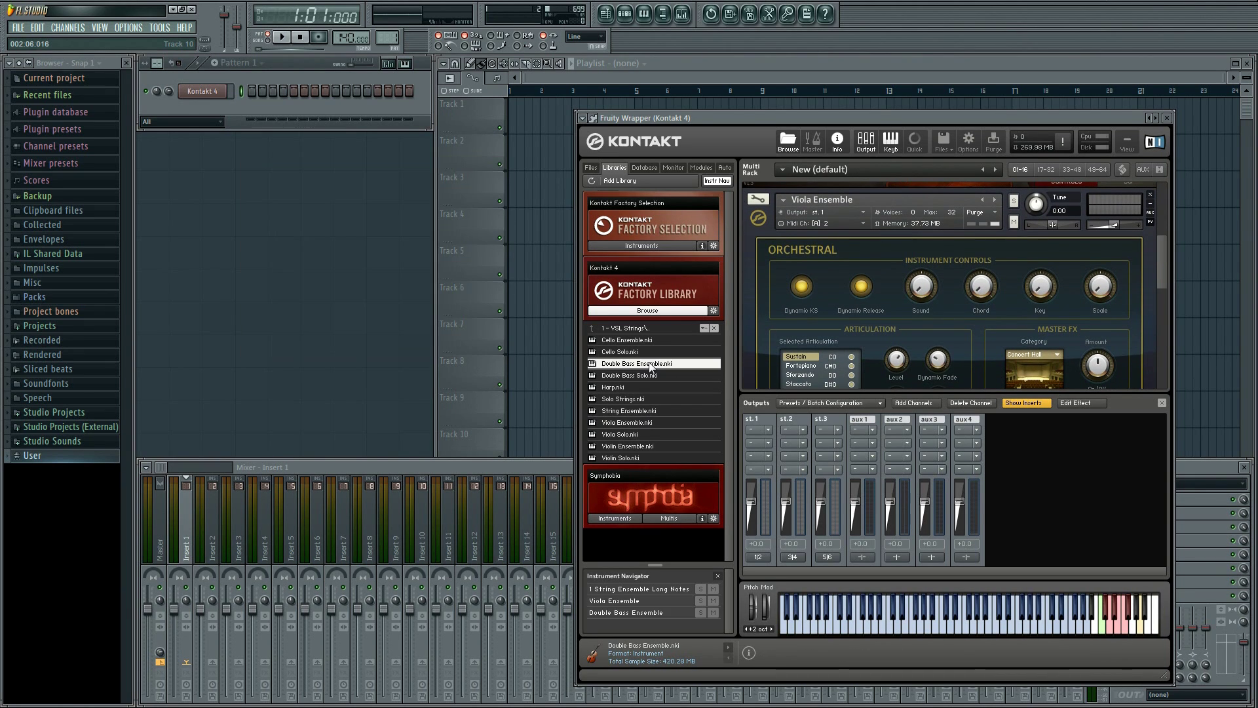
{"action": "left_click_drag", "start_coordinate": [1161, 249], "coordinate": [1169, 313]}
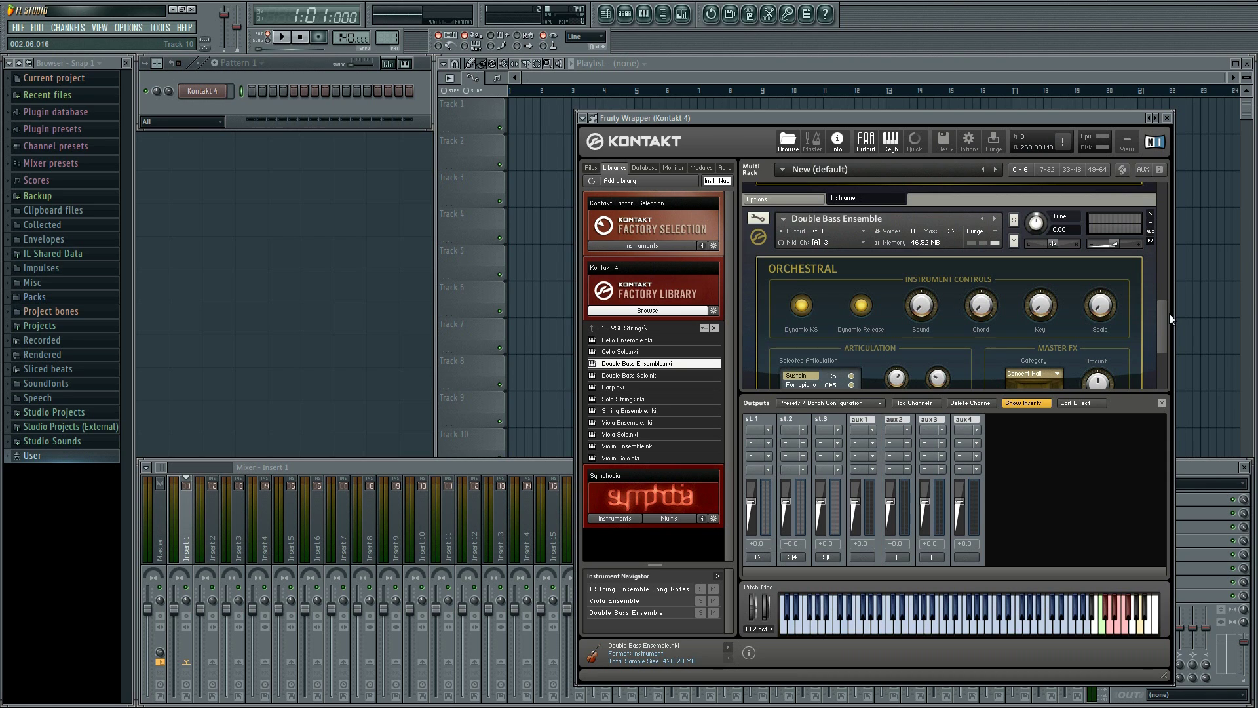
- Set the Viola Ensemble instrument's output to st.2
{"action": "left_click_drag", "start_coordinate": [1164, 322], "coordinate": [1165, 208]}
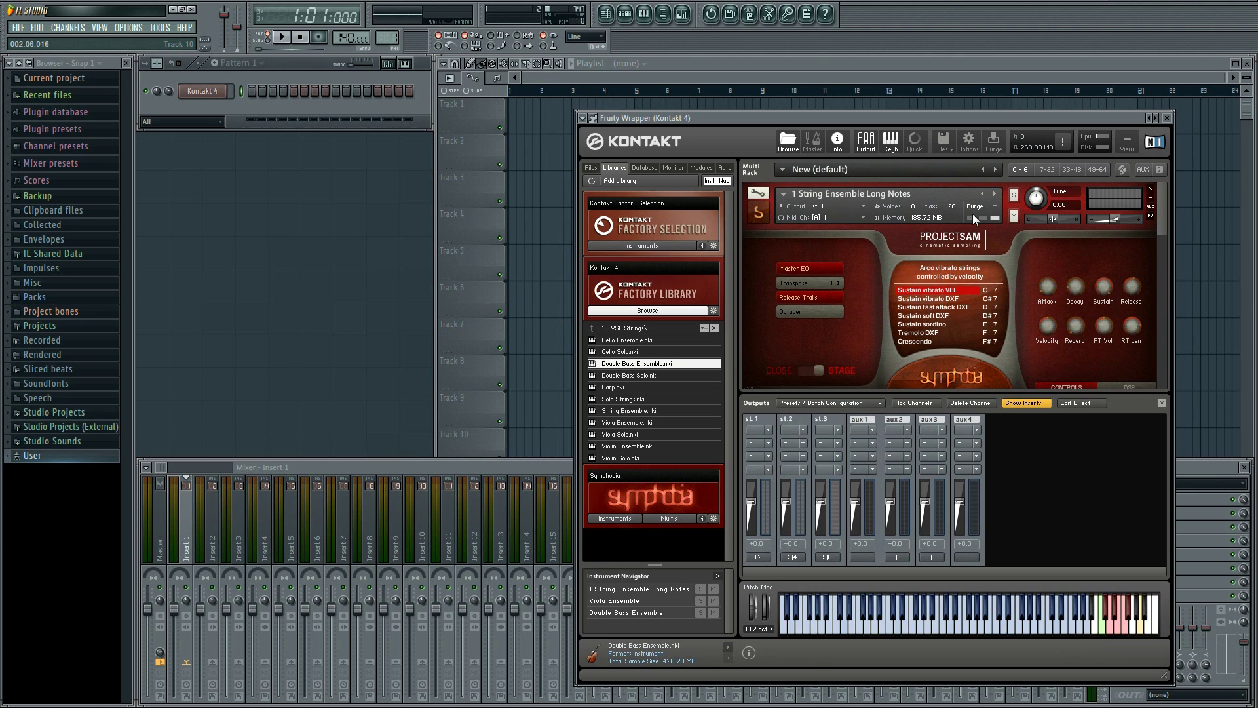
{"action": "left_click_drag", "start_coordinate": [1164, 198], "coordinate": [1168, 247]}
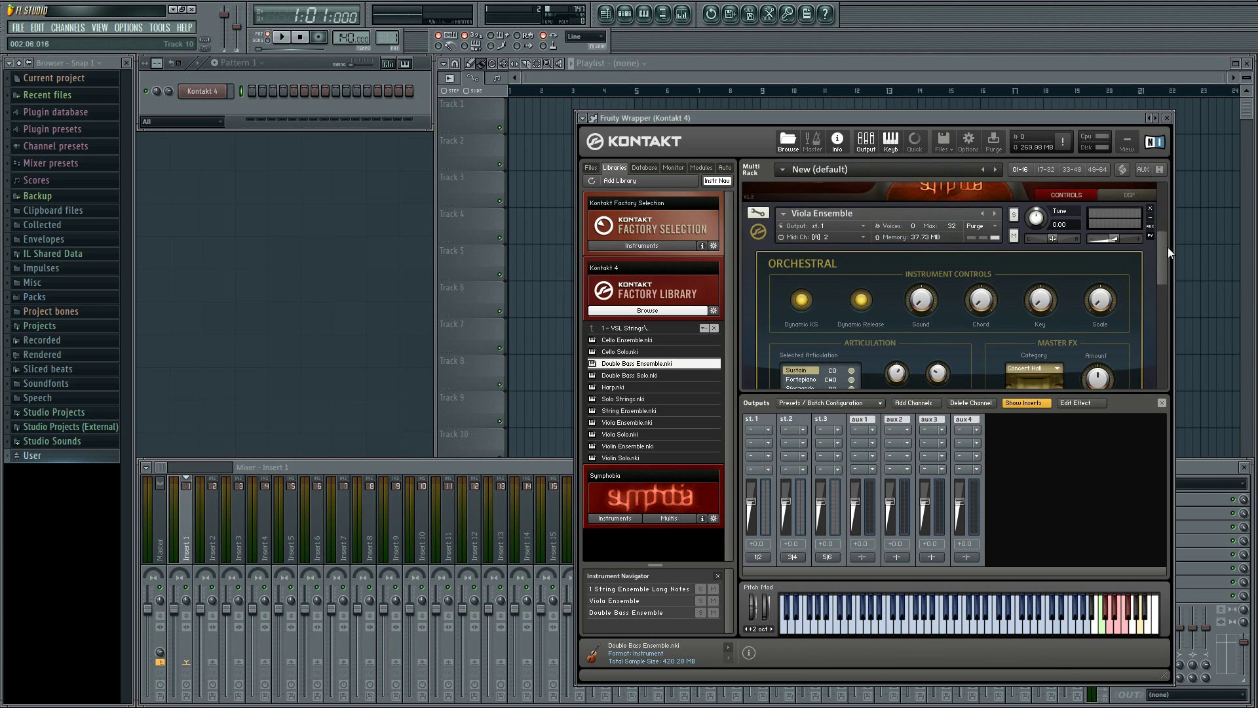
{"action": "left_click", "coordinate": [863, 226]}
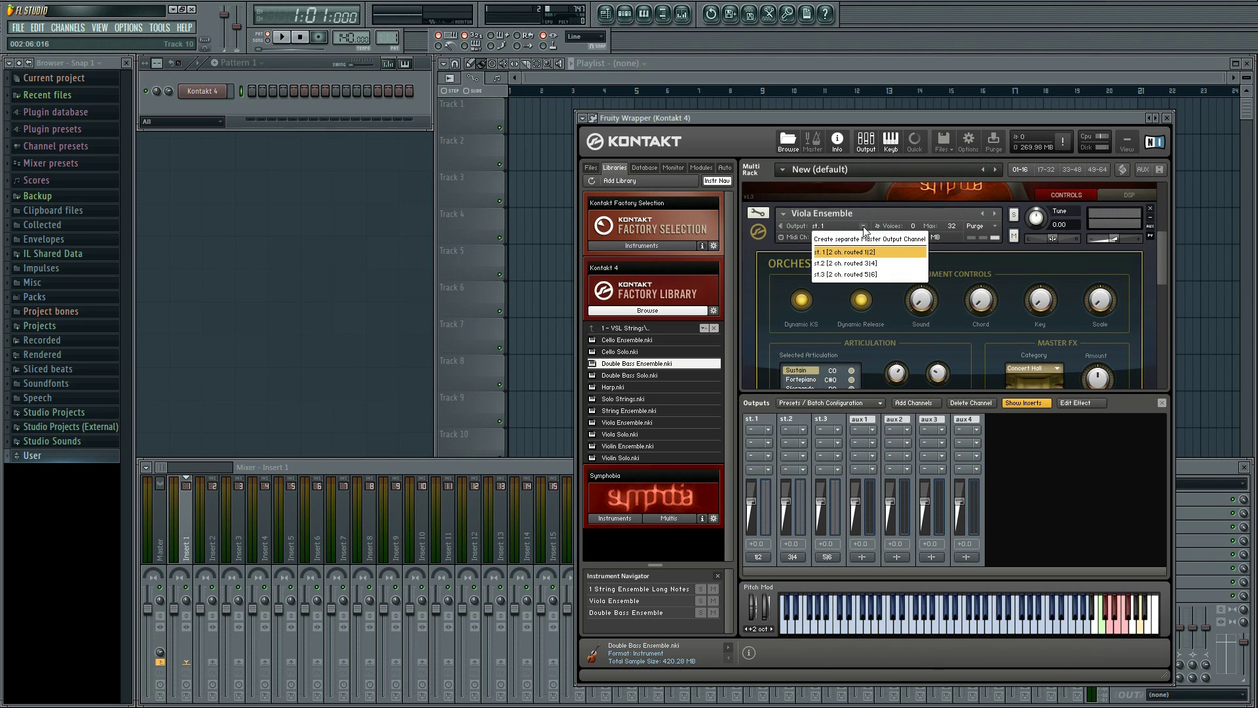
{"action": "left_click", "coordinate": [907, 262]}
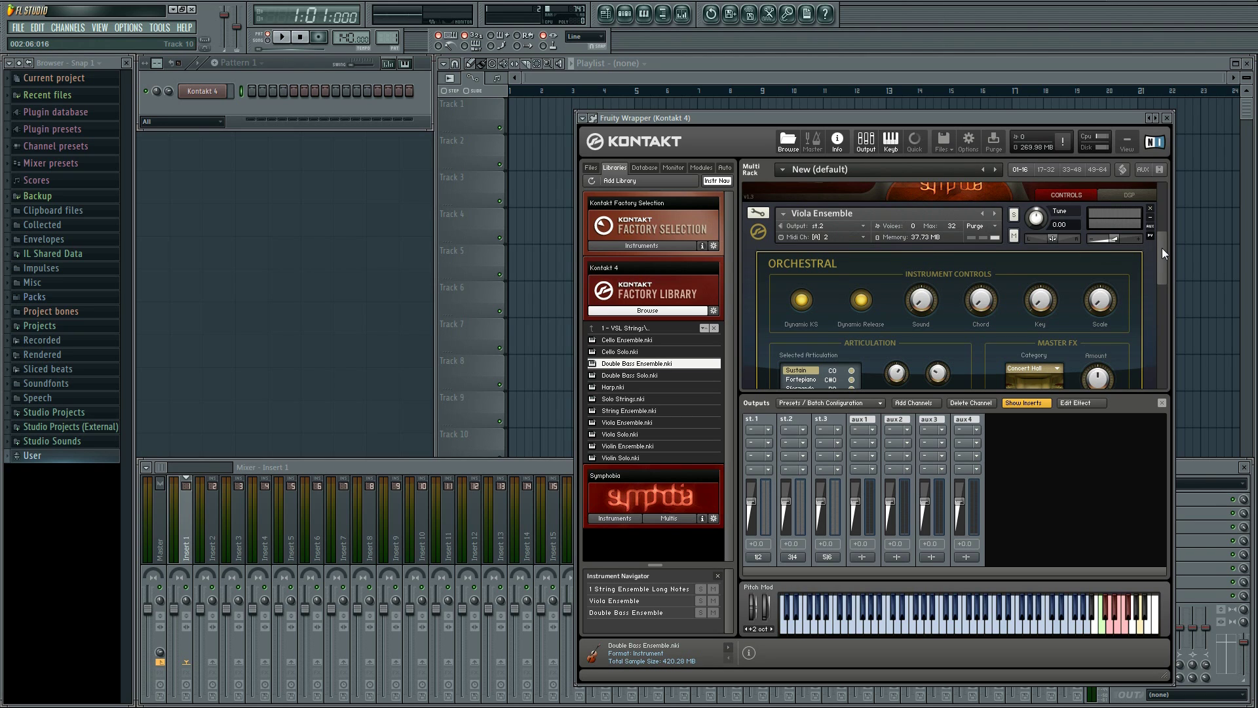
- Set the Double Bass Ensemble instrument's output to st.3
{"action": "left_click_drag", "start_coordinate": [1162, 247], "coordinate": [1174, 318]}
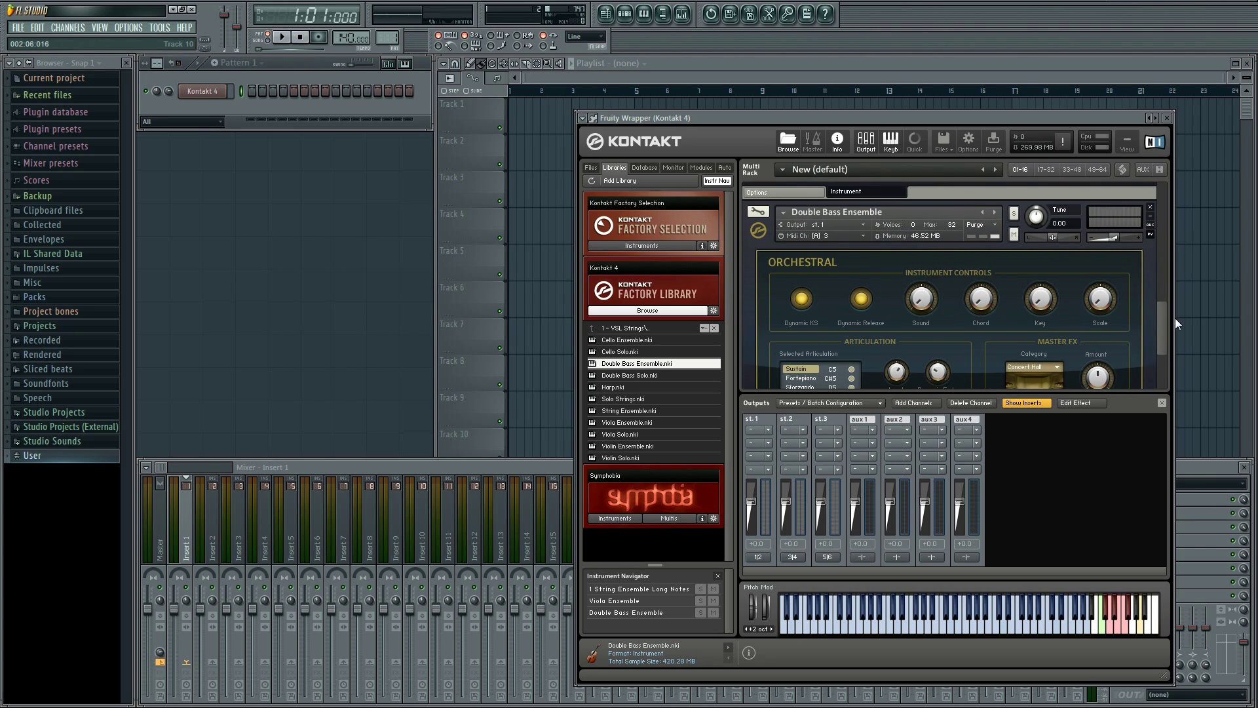
{"action": "left_click", "coordinate": [865, 223]}
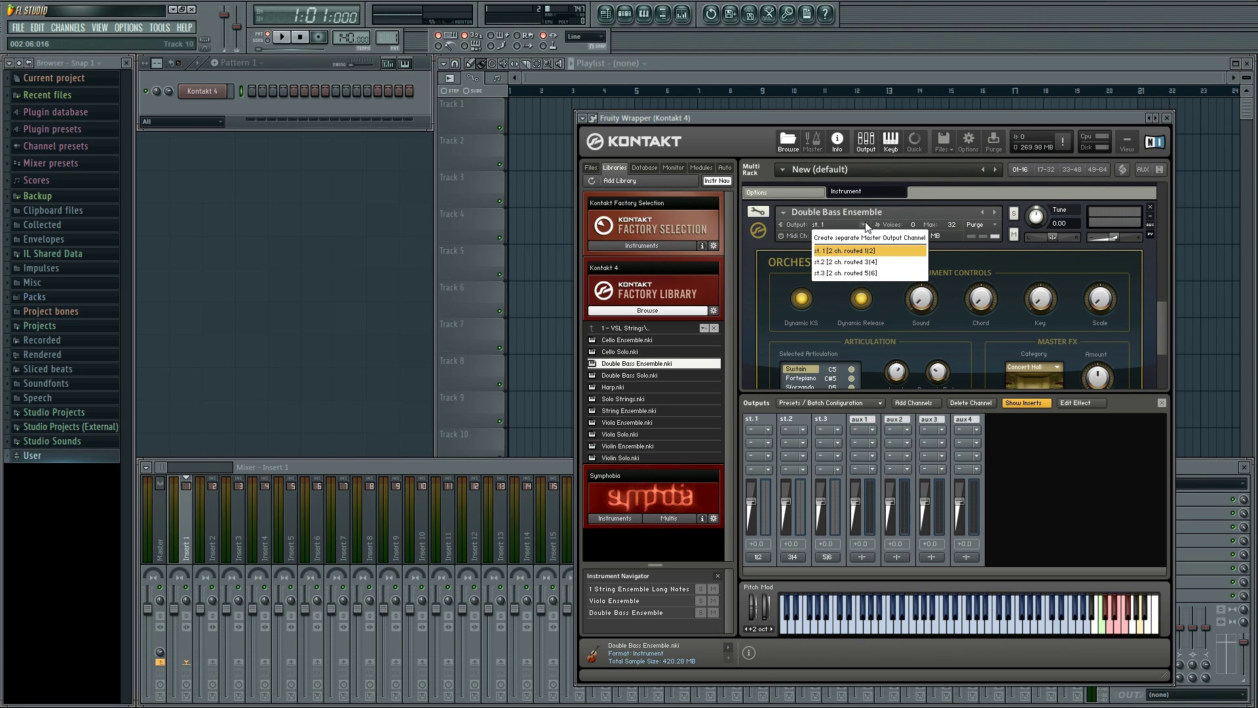
{"action": "left_click", "coordinate": [919, 280]}
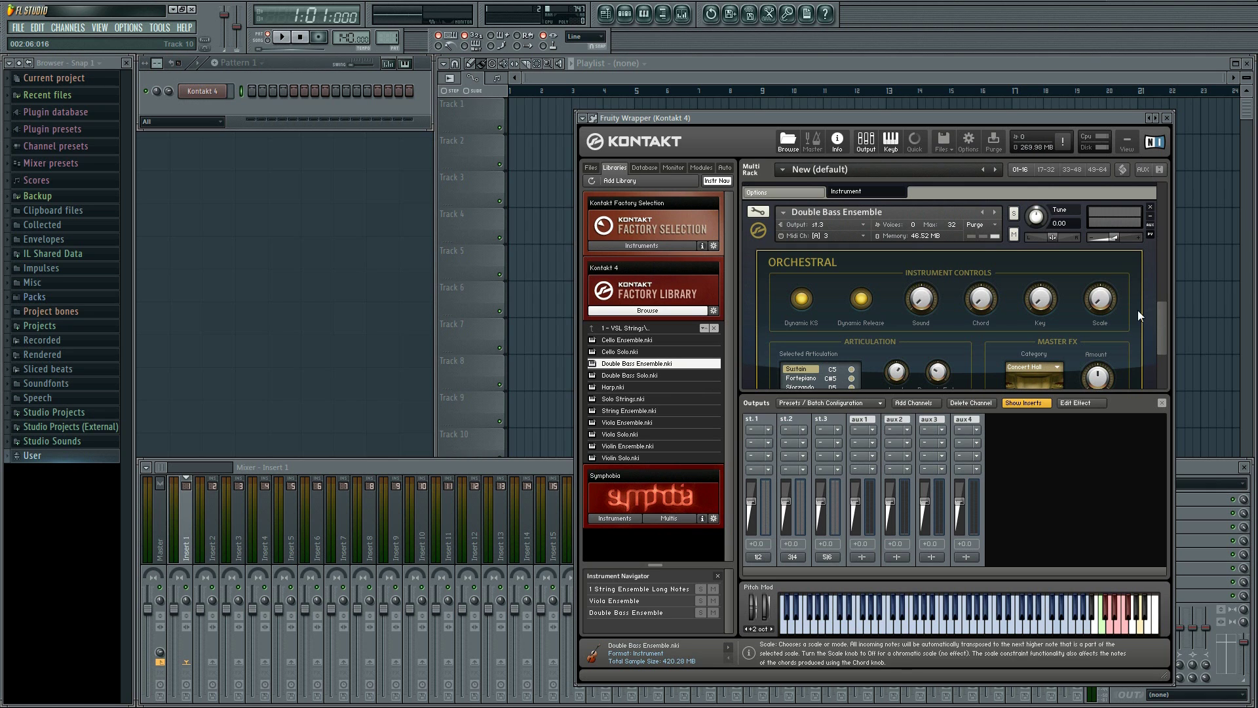
- Select the String Ensemble, Viola Ensemble and Double Bass Ensemble one after another and audition each with a note on the virtual keyboard
{"action": "left_click_drag", "start_coordinate": [1163, 320], "coordinate": [1173, 180]}
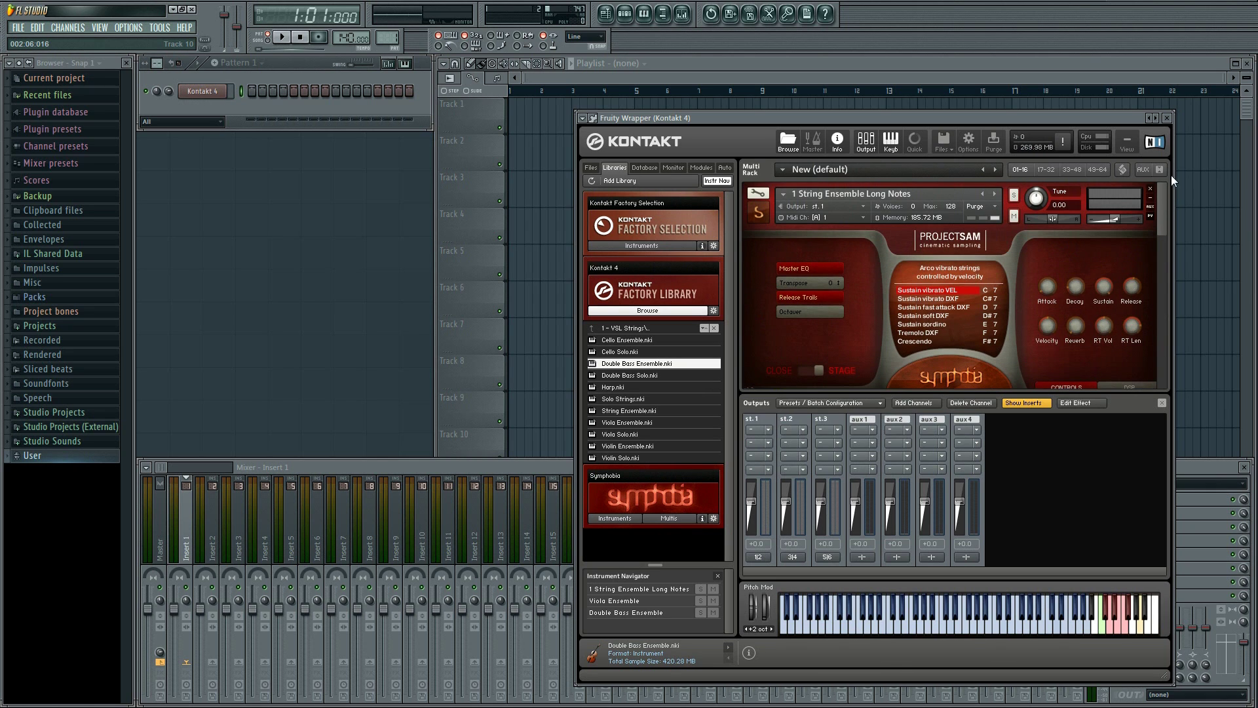
{"action": "left_click", "coordinate": [1084, 199]}
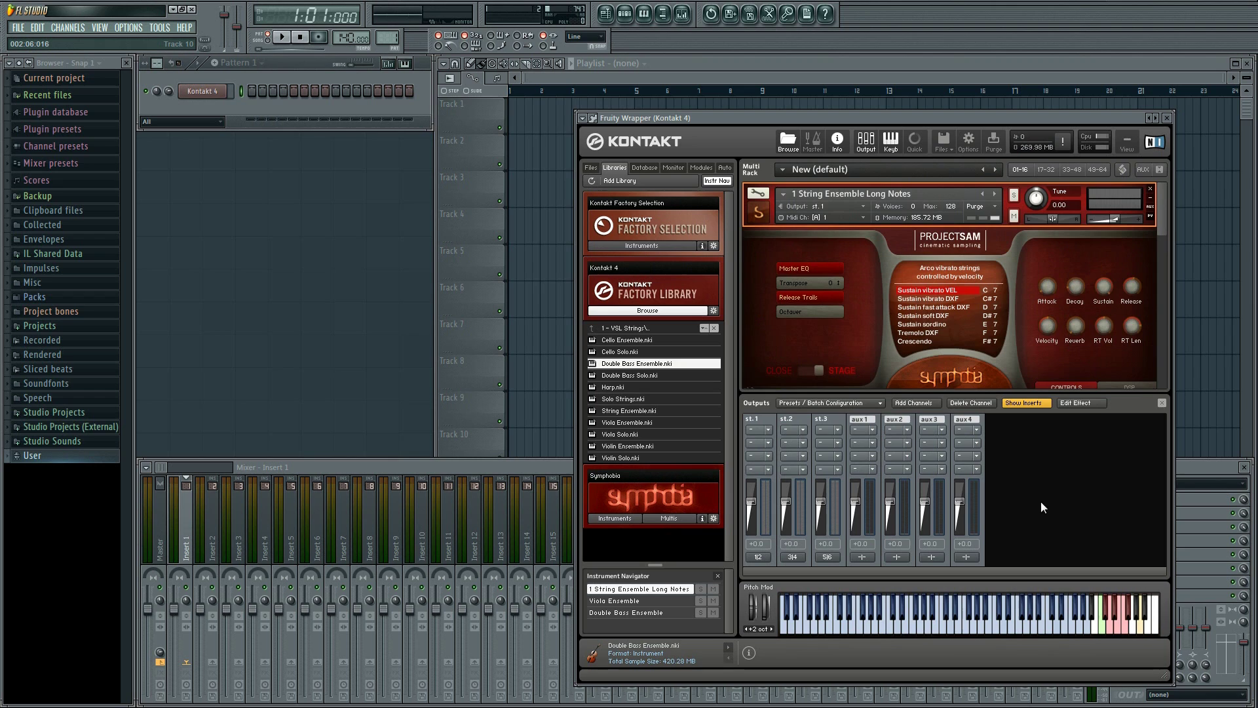
{"action": "left_click", "coordinate": [996, 622]}
{"action": "left_click_drag", "start_coordinate": [1159, 203], "coordinate": [1163, 256]}
{"action": "left_click", "coordinate": [1084, 210]}
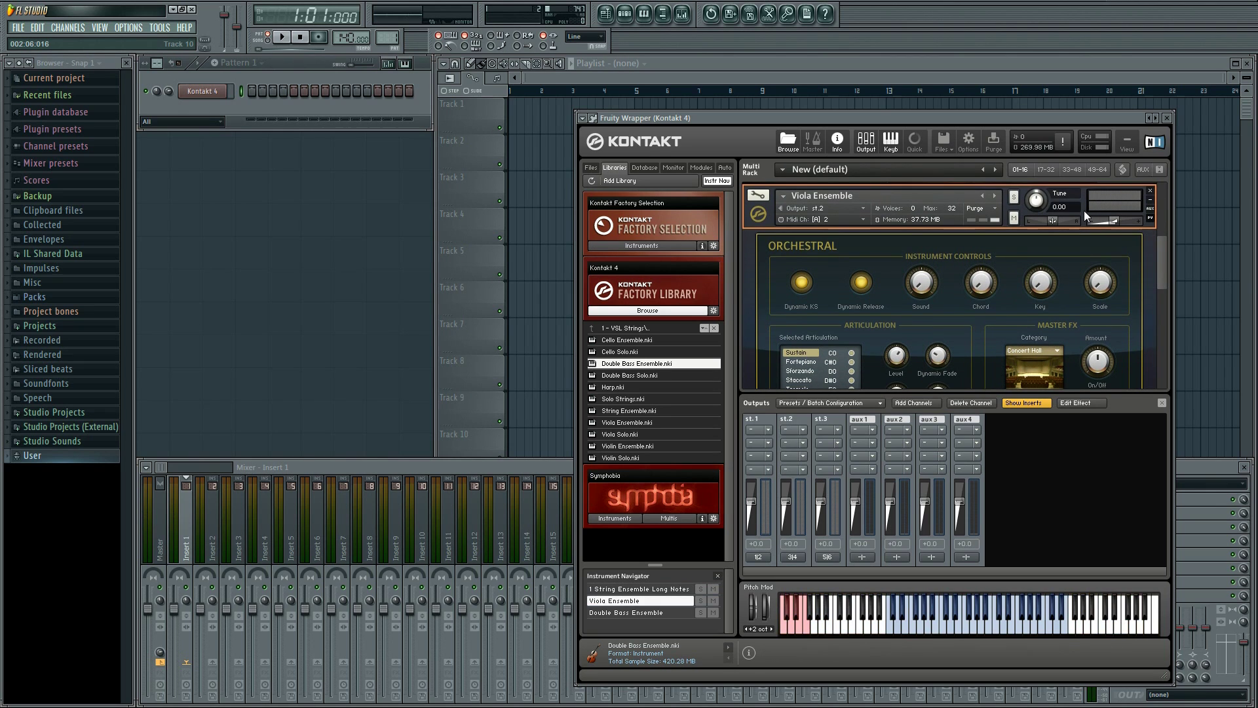
{"action": "left_click", "coordinate": [993, 623]}
{"action": "left_click_drag", "start_coordinate": [1165, 262], "coordinate": [1164, 332]}
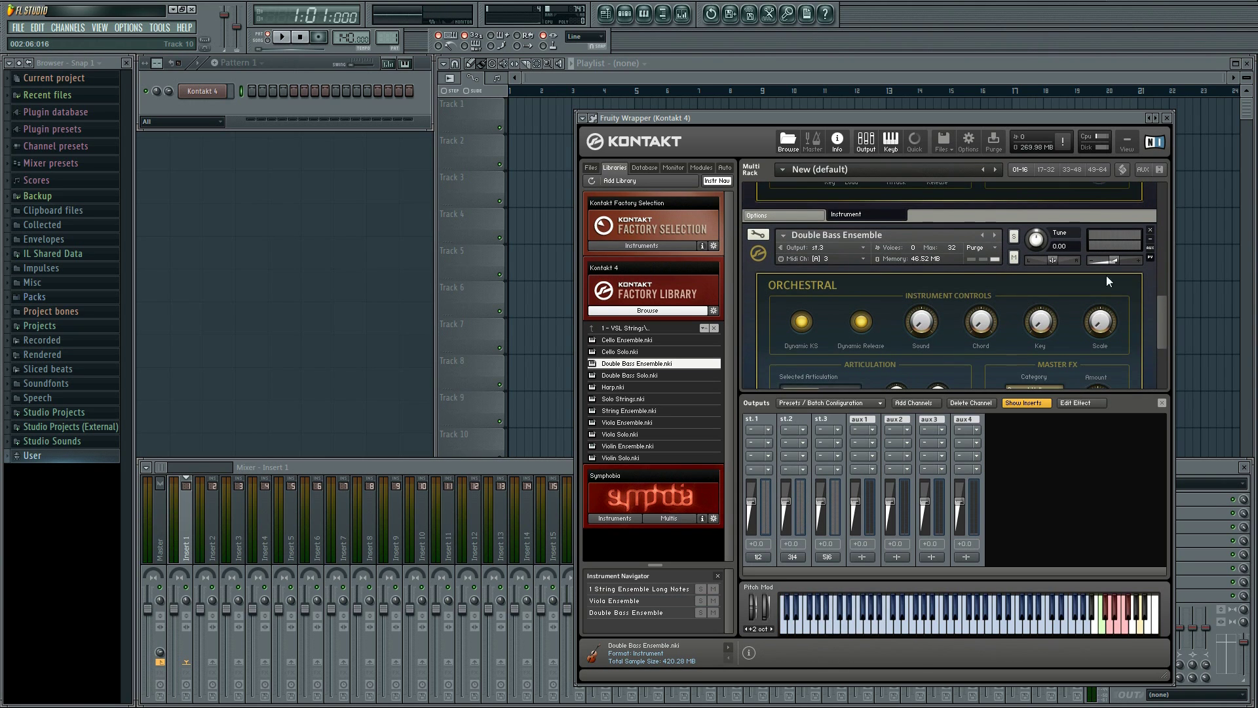
{"action": "left_click", "coordinate": [1084, 250]}
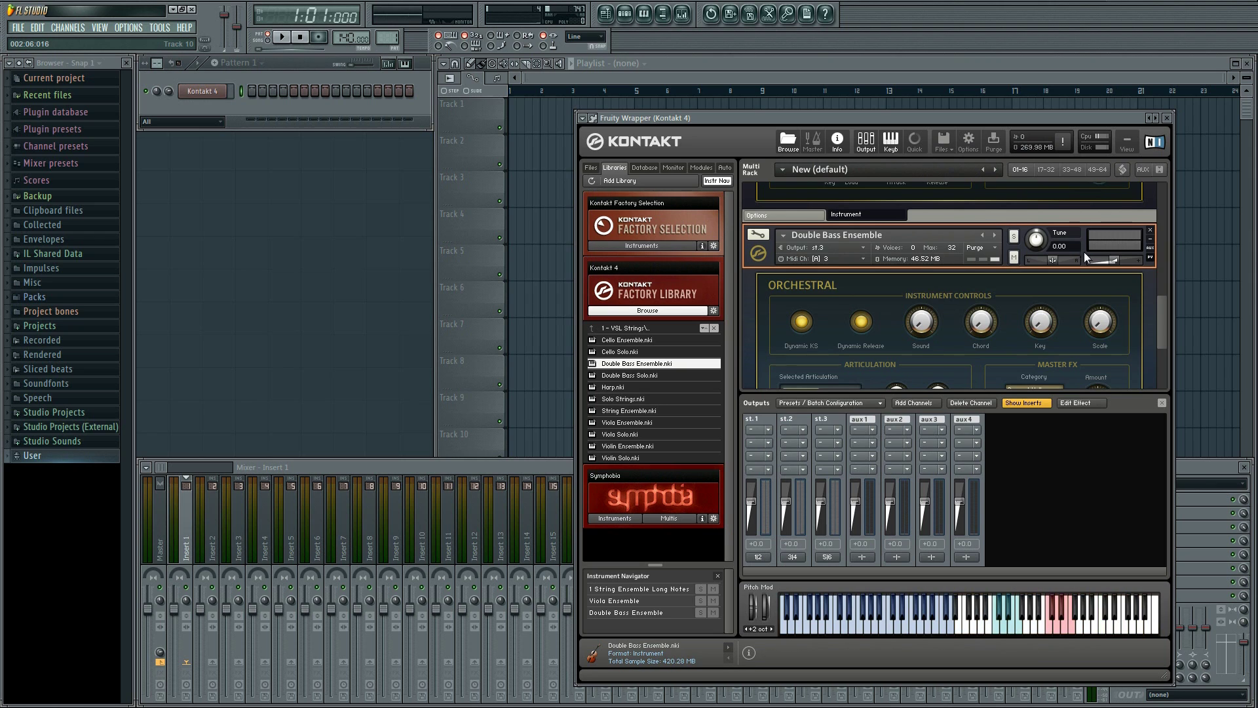
{"action": "left_click", "coordinate": [894, 631]}
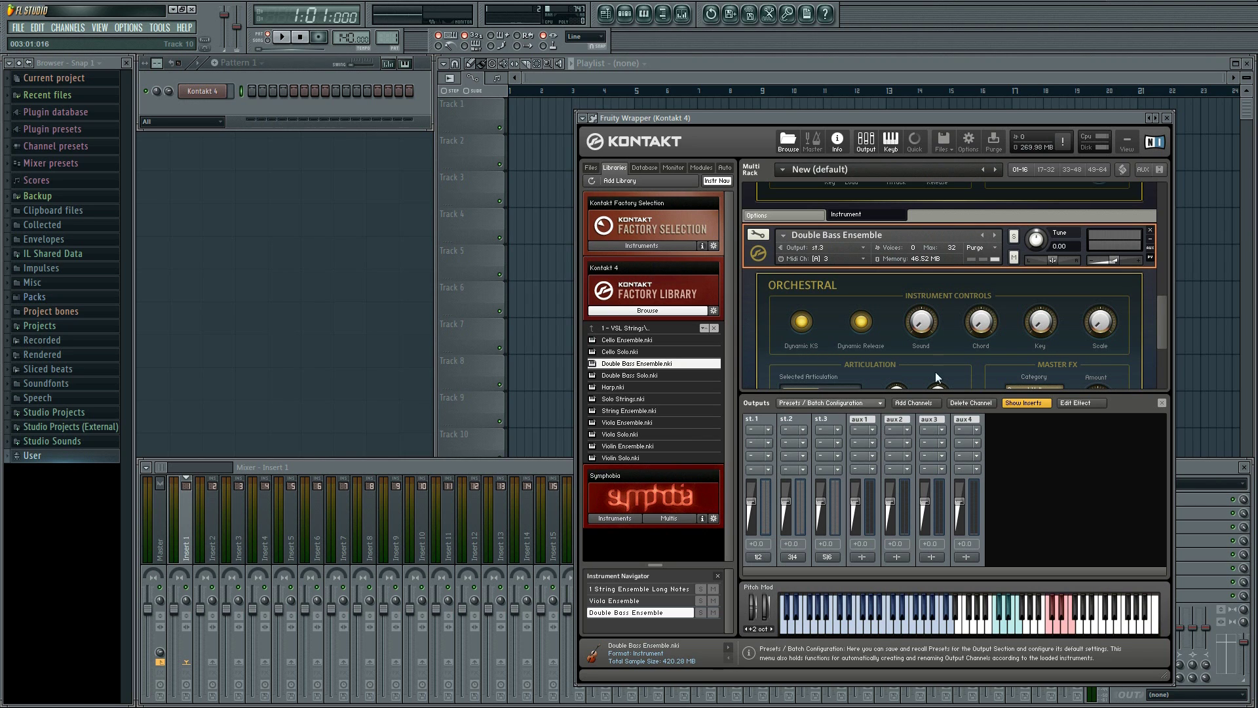
- Play a note on the String, Viola and Double Bass Ensembles in turn and check which mixer track each one reaches
{"action": "left_click_drag", "start_coordinate": [1159, 312], "coordinate": [1154, 183]}
{"action": "left_click", "coordinate": [1084, 207]}
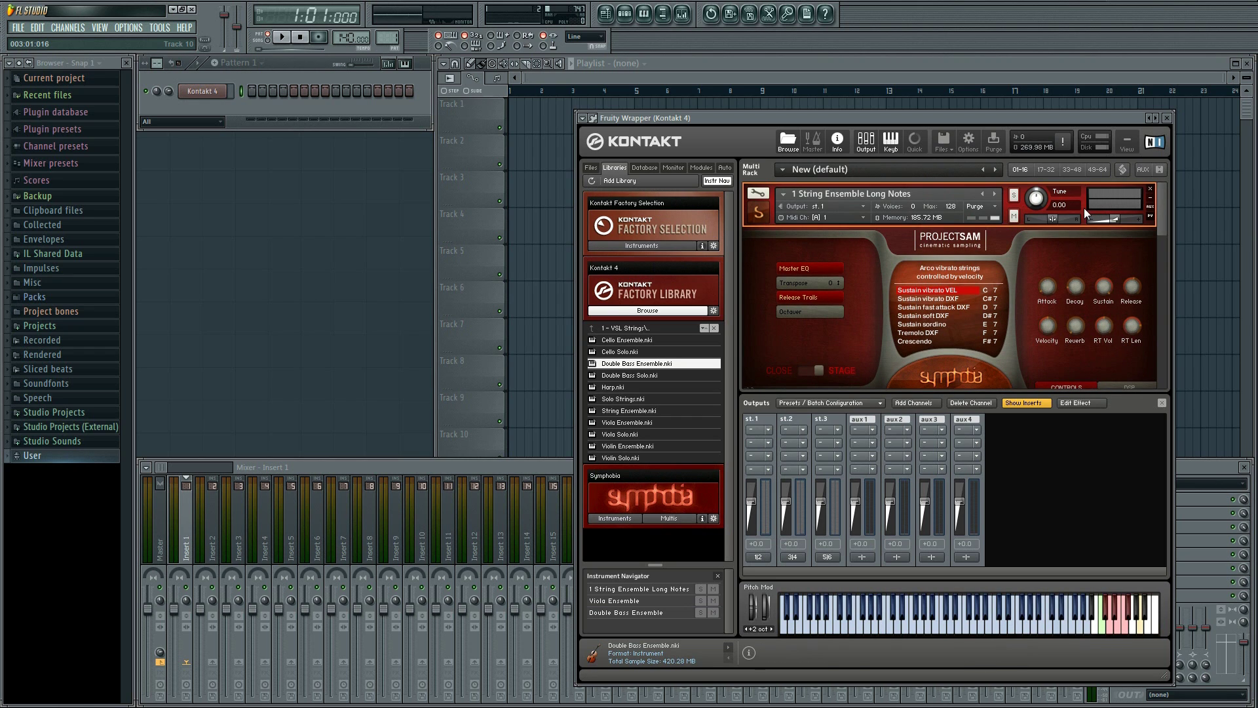
{"action": "left_click", "coordinate": [993, 624]}
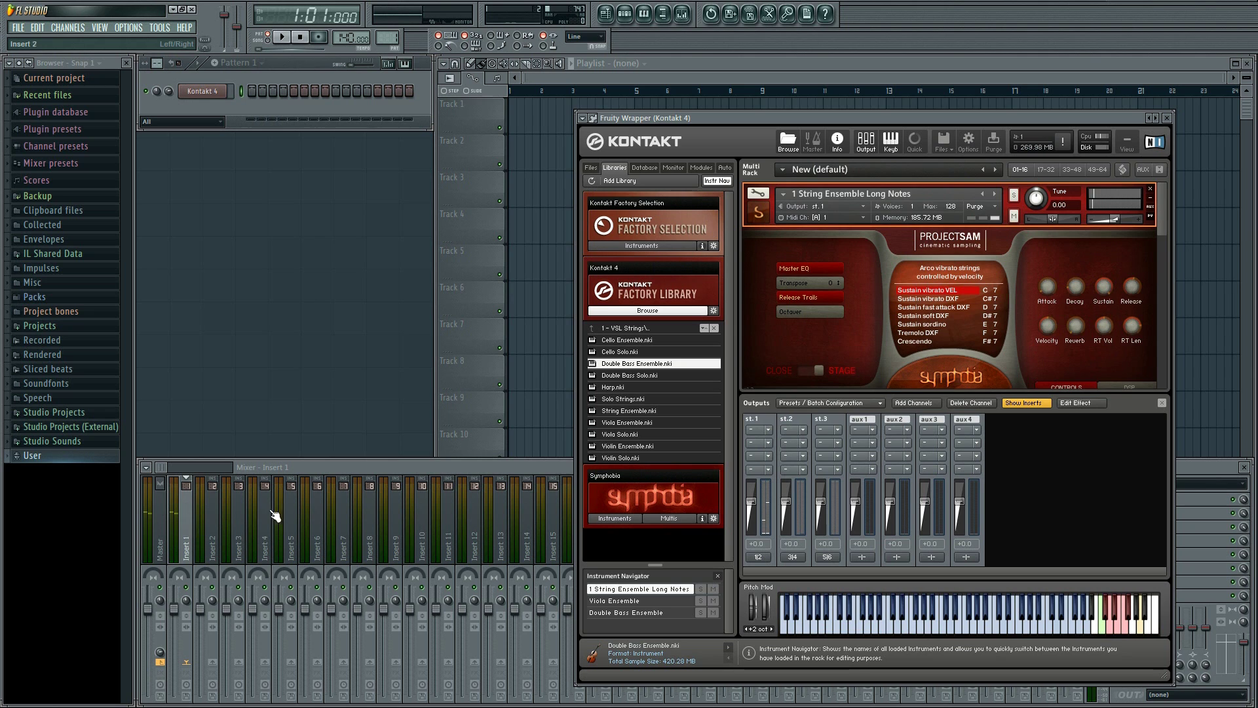
{"action": "left_click_drag", "start_coordinate": [1162, 210], "coordinate": [1171, 261]}
{"action": "left_click", "coordinate": [1084, 239]}
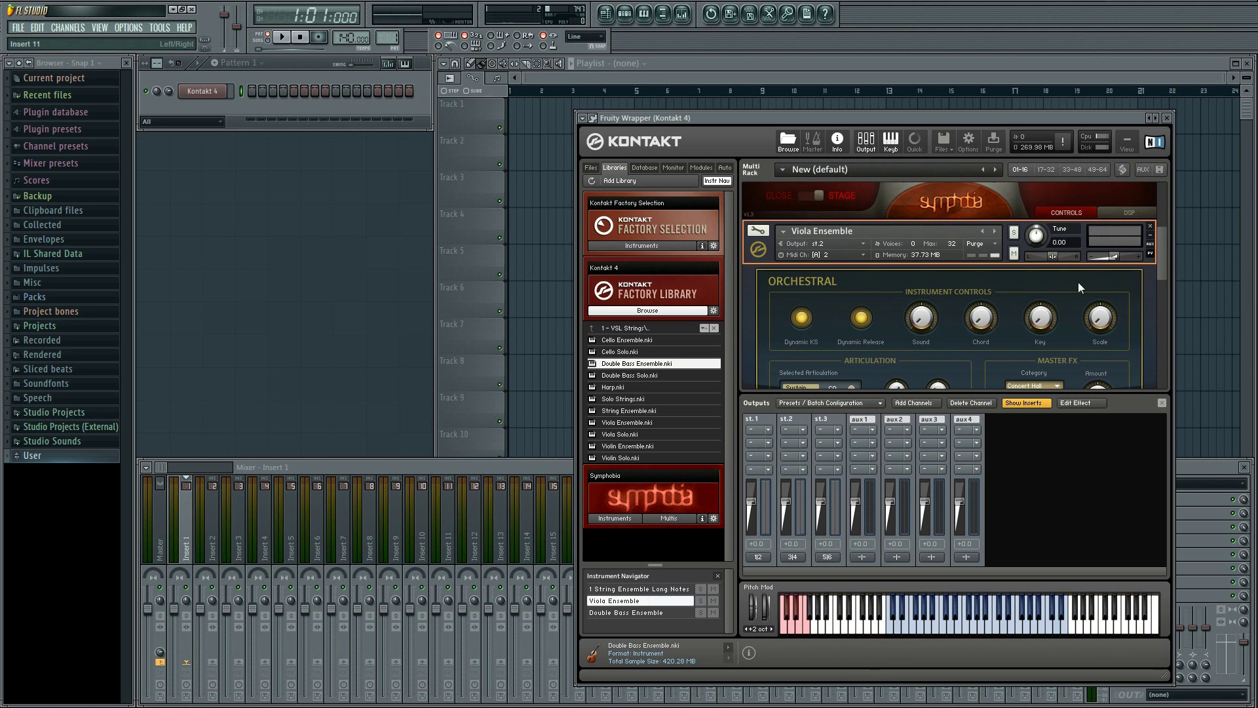
{"action": "left_click", "coordinate": [996, 627]}
{"action": "left_click_drag", "start_coordinate": [1162, 242], "coordinate": [1166, 313]}
{"action": "left_click", "coordinate": [1084, 242]}
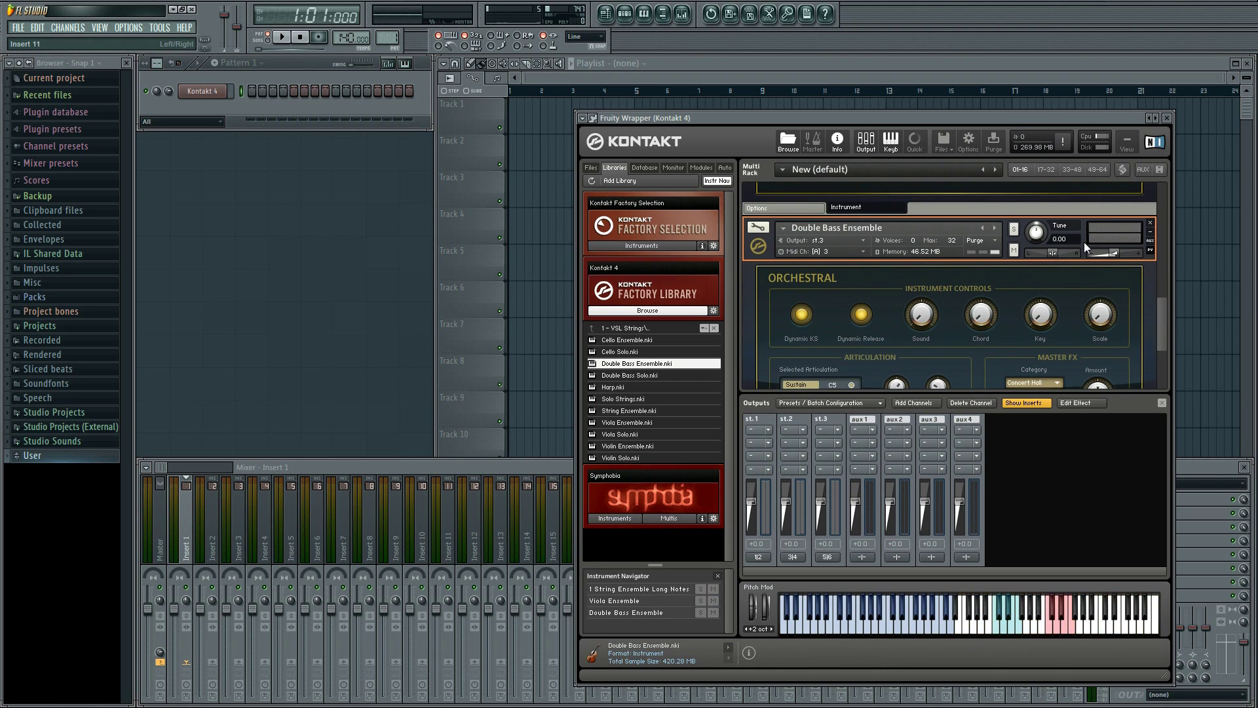
{"action": "left_click", "coordinate": [892, 626]}
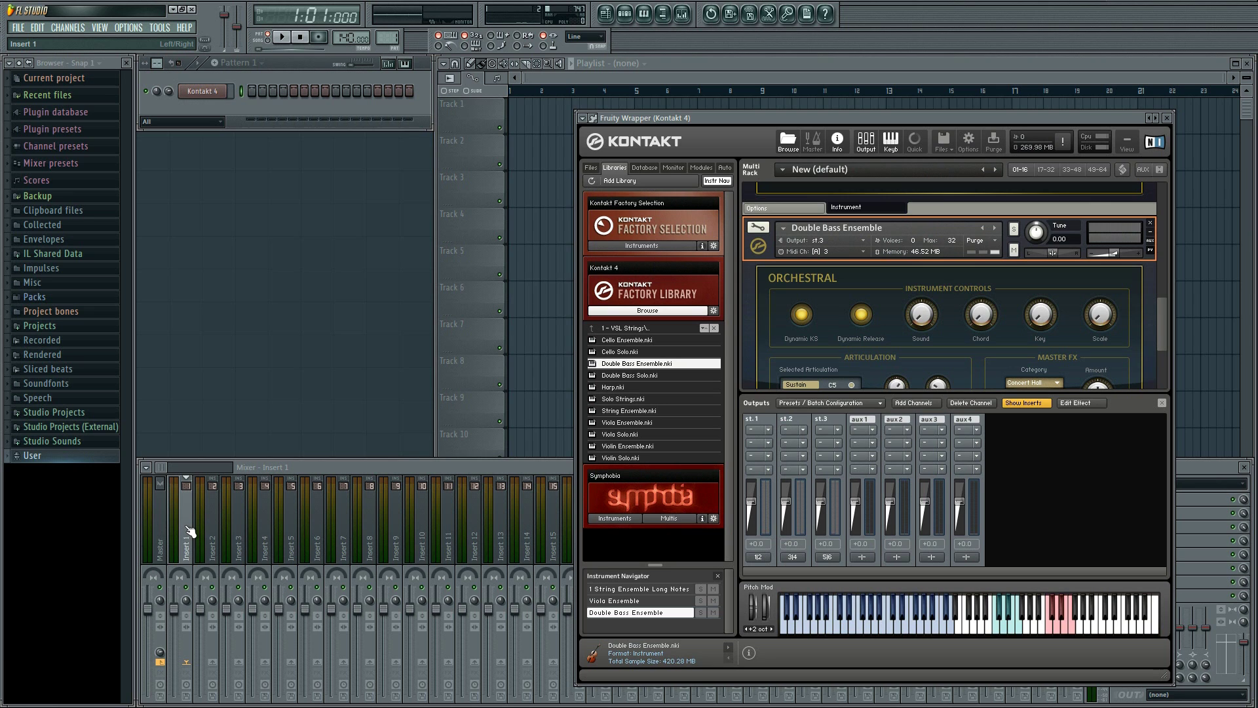
- Set the MIDI input port of the Kontakt 4 wrapper to 0 and return to the plugin's interface
{"action": "left_click", "coordinate": [594, 119]}
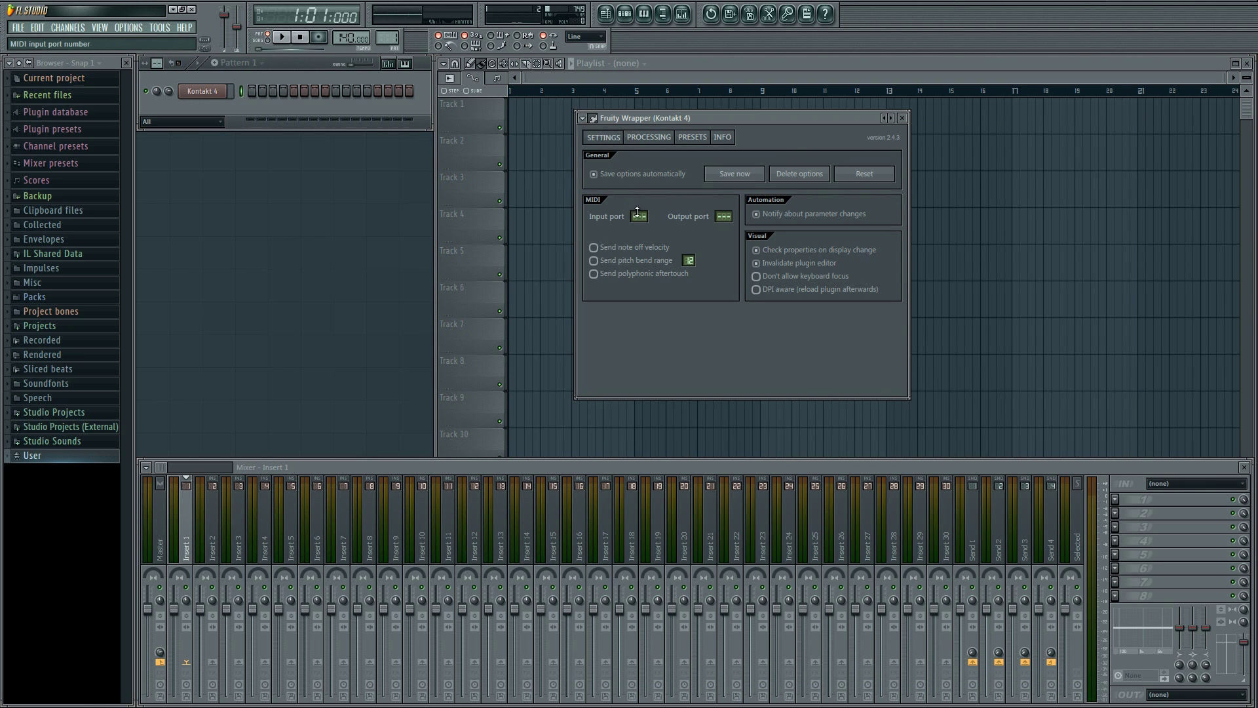
{"action": "scroll", "coordinate": [639, 216], "scroll_direction": "up", "scroll_amount": 1}
{"action": "left_click", "coordinate": [595, 119]}
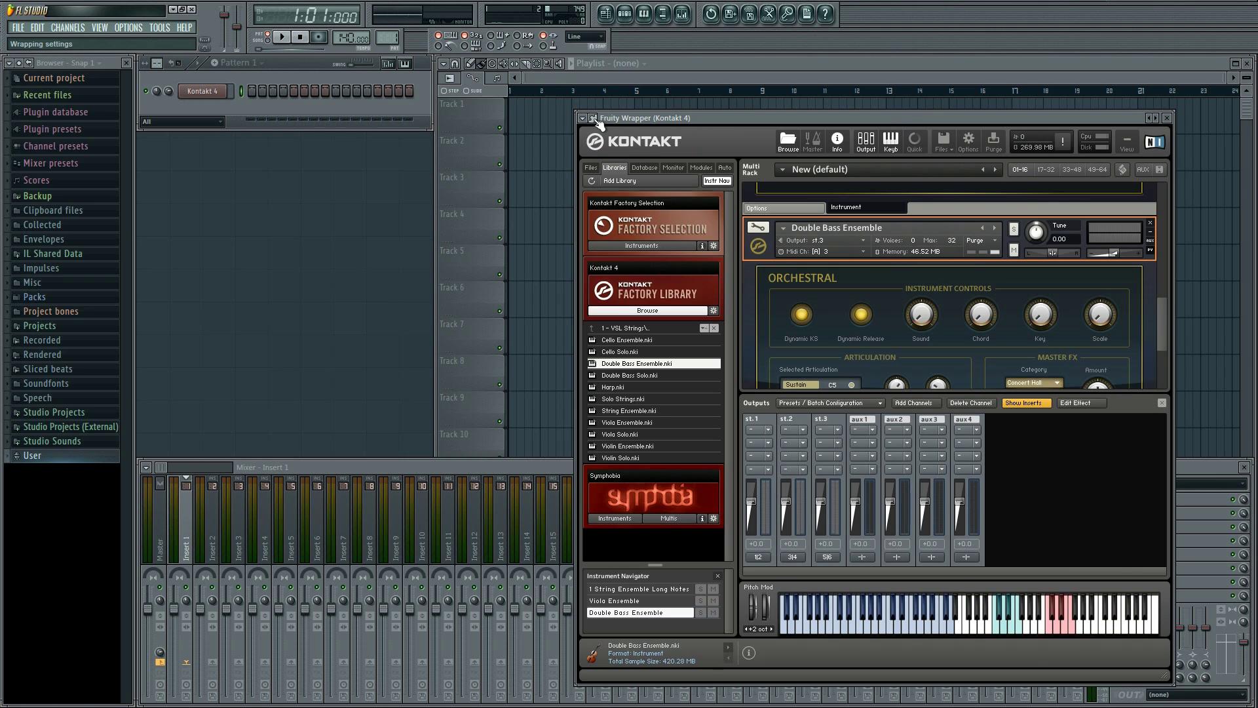
- Add a MIDI Out channel to the project
{"action": "left_click", "coordinate": [69, 30]}
{"action": "mouse_move", "coordinate": [70, 36]}
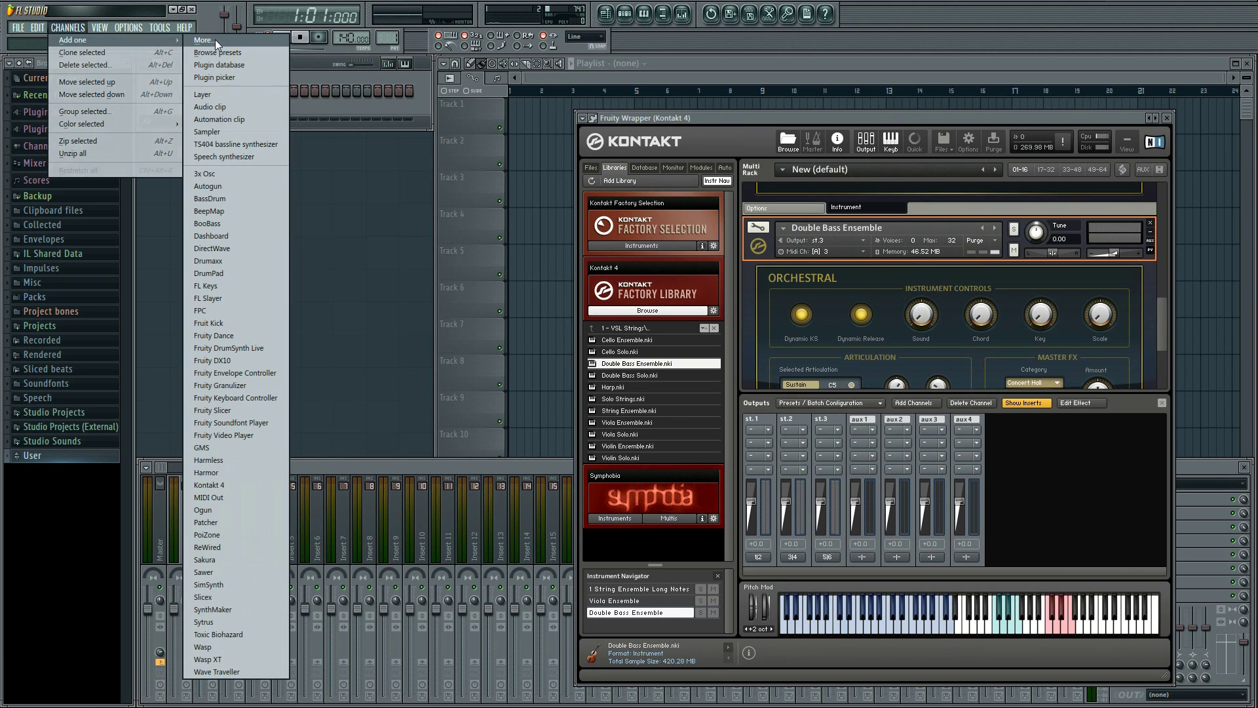
{"action": "left_click", "coordinate": [253, 498]}
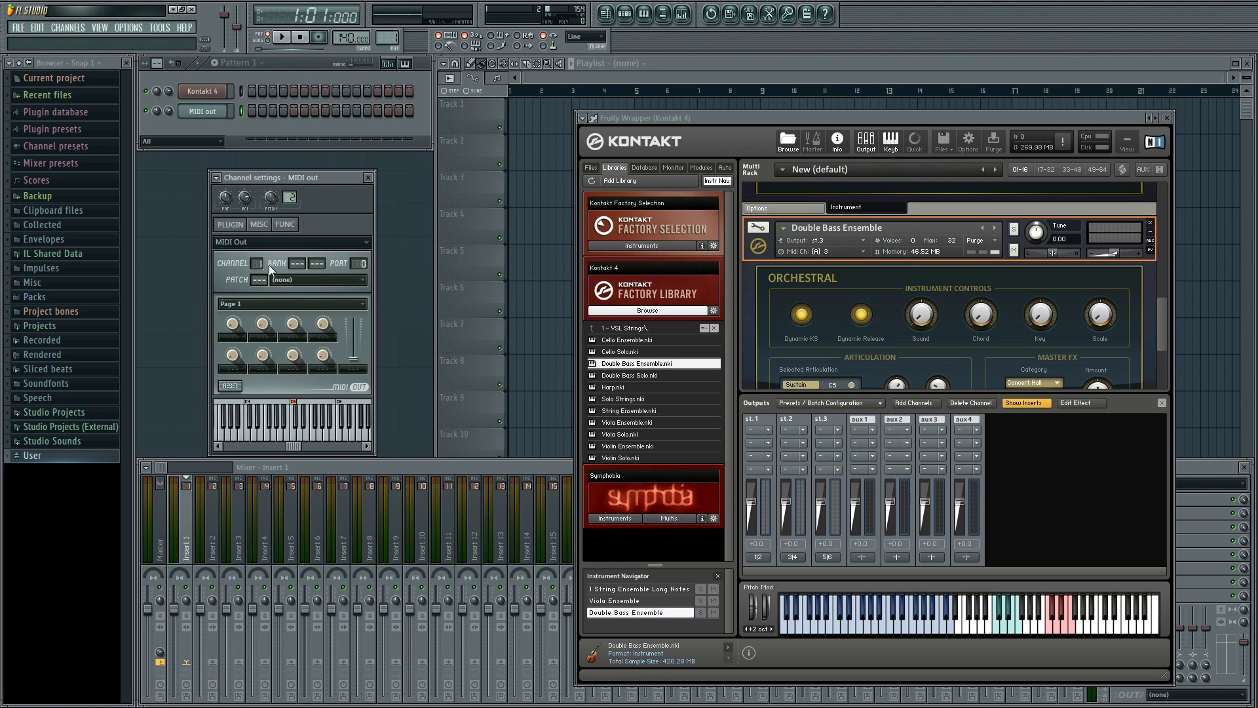
- Clone the MIDI out channel and set the clone's MIDI channel number to 2
{"action": "right_click", "coordinate": [222, 115]}
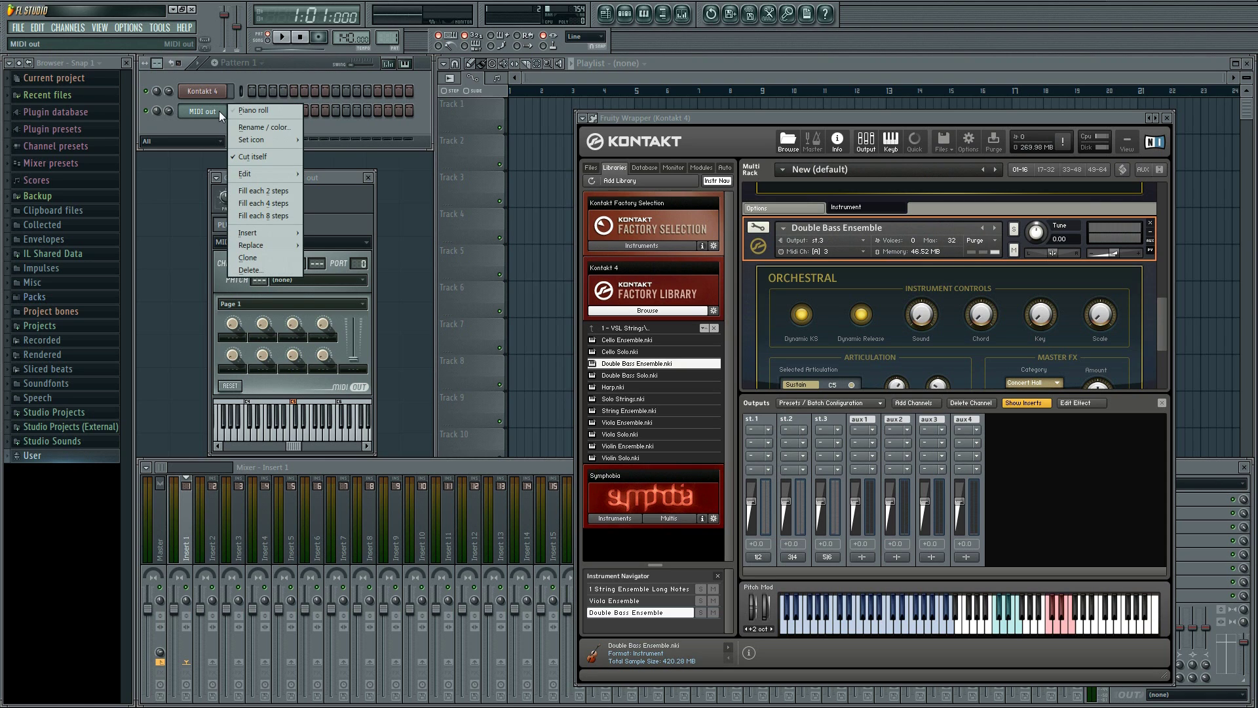
{"action": "left_click", "coordinate": [270, 257]}
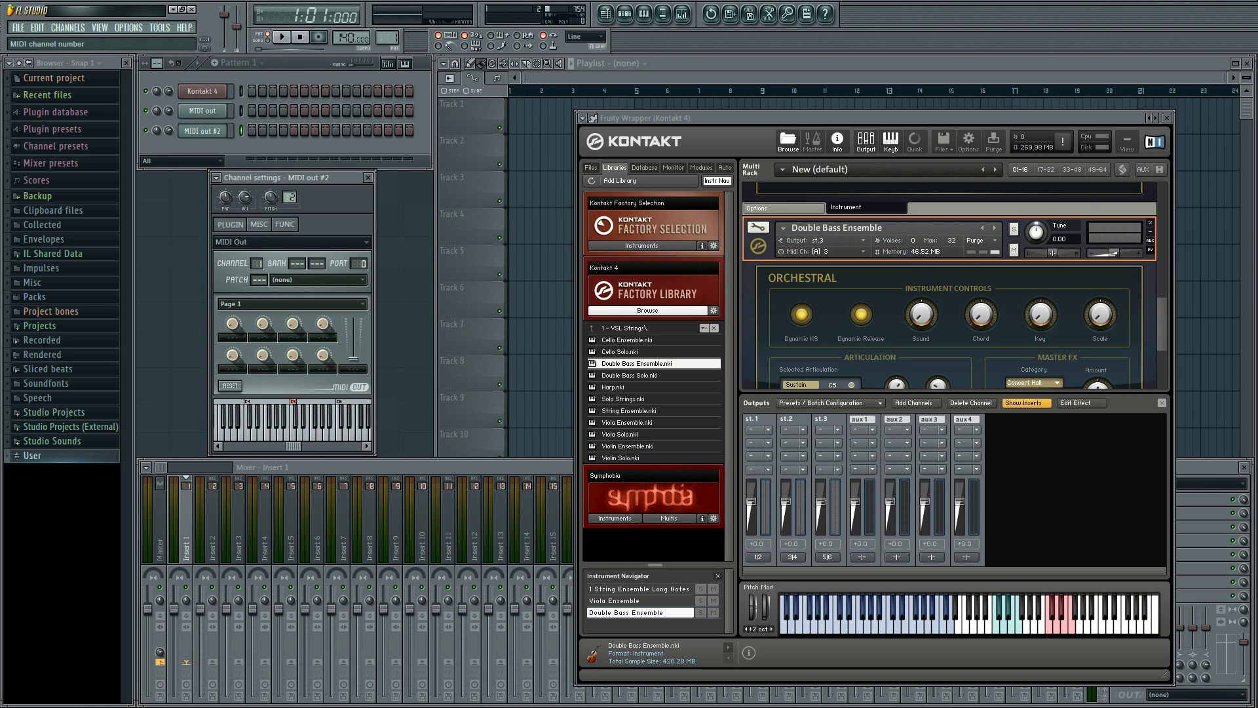
{"action": "left_click", "coordinate": [312, 175]}
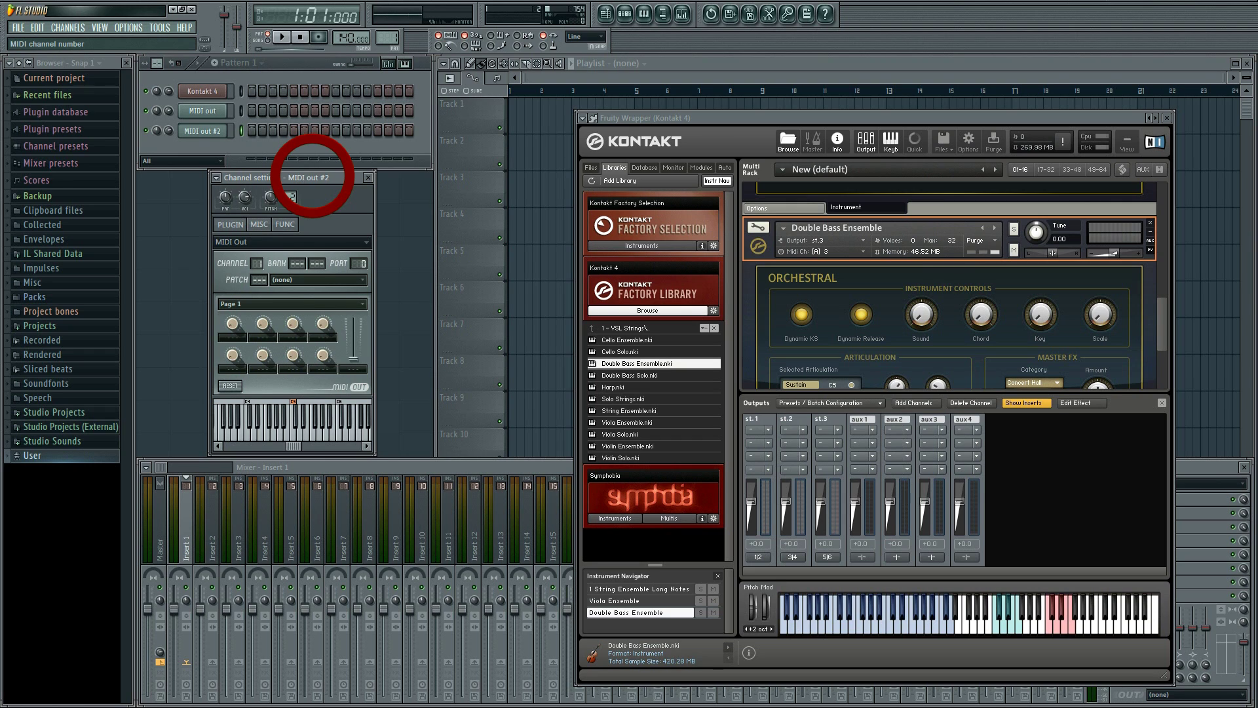
{"action": "scroll", "coordinate": [256, 263], "scroll_direction": "up", "scroll_amount": 1}
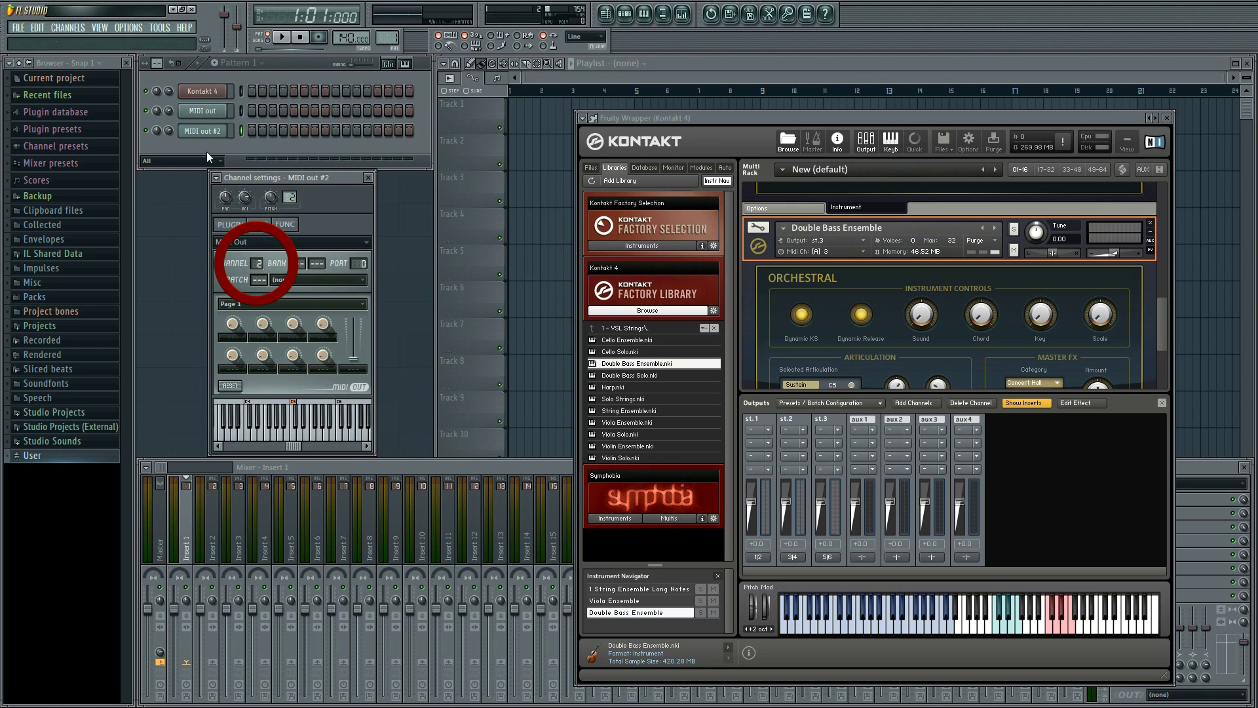
- Clone the MIDI out #2 channel, set the new clone's MIDI channel to 3 and close its channel settings
{"action": "right_click", "coordinate": [210, 132]}
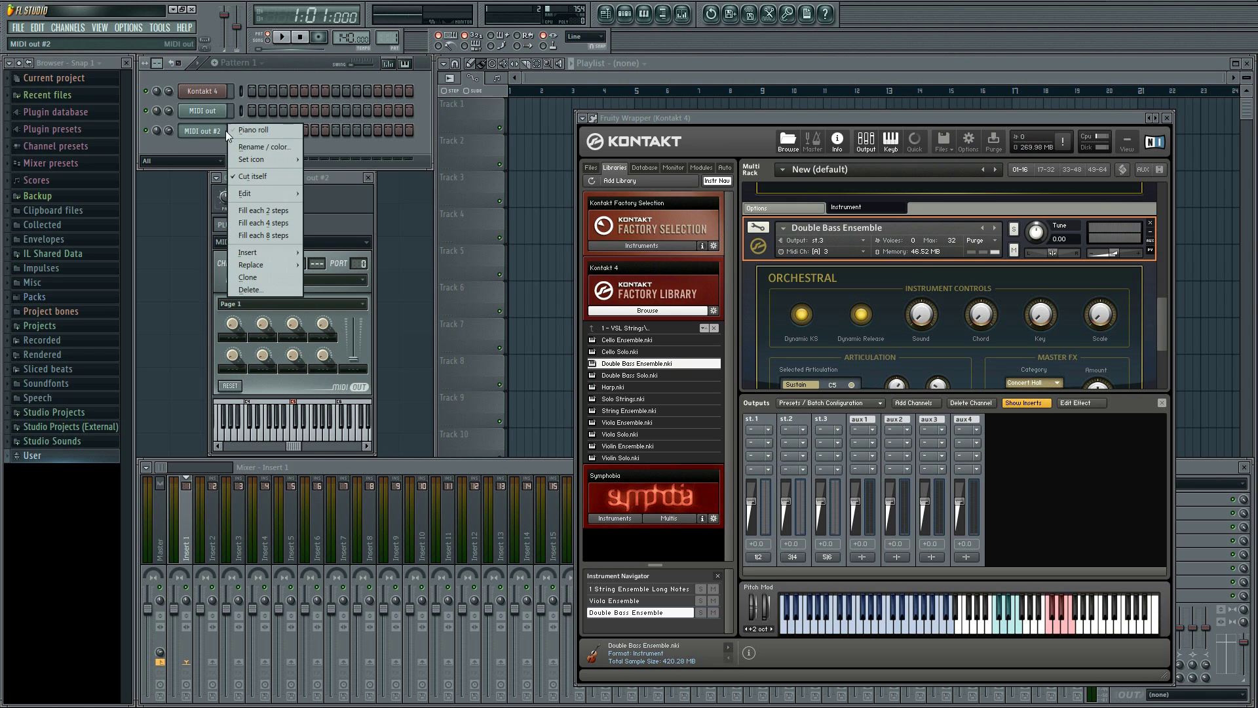
{"action": "left_click", "coordinate": [259, 276]}
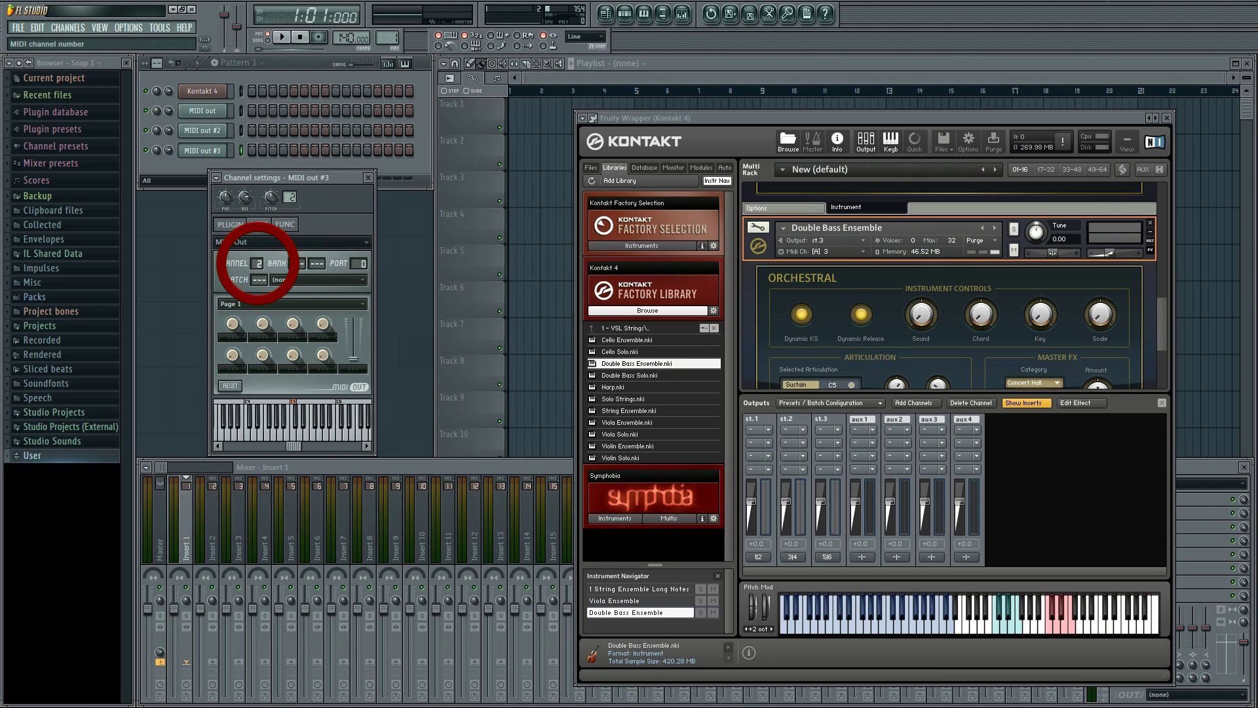
{"action": "scroll", "coordinate": [255, 263], "scroll_direction": "up", "scroll_amount": 1}
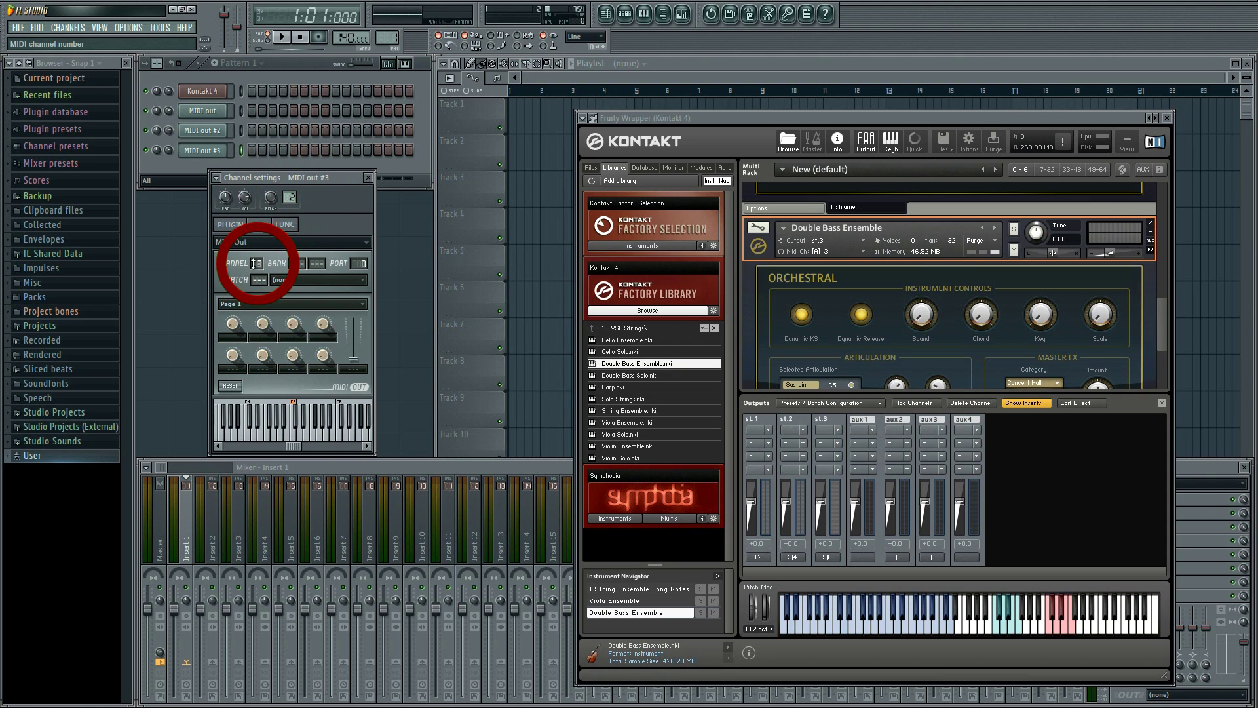
{"action": "left_click", "coordinate": [369, 177]}
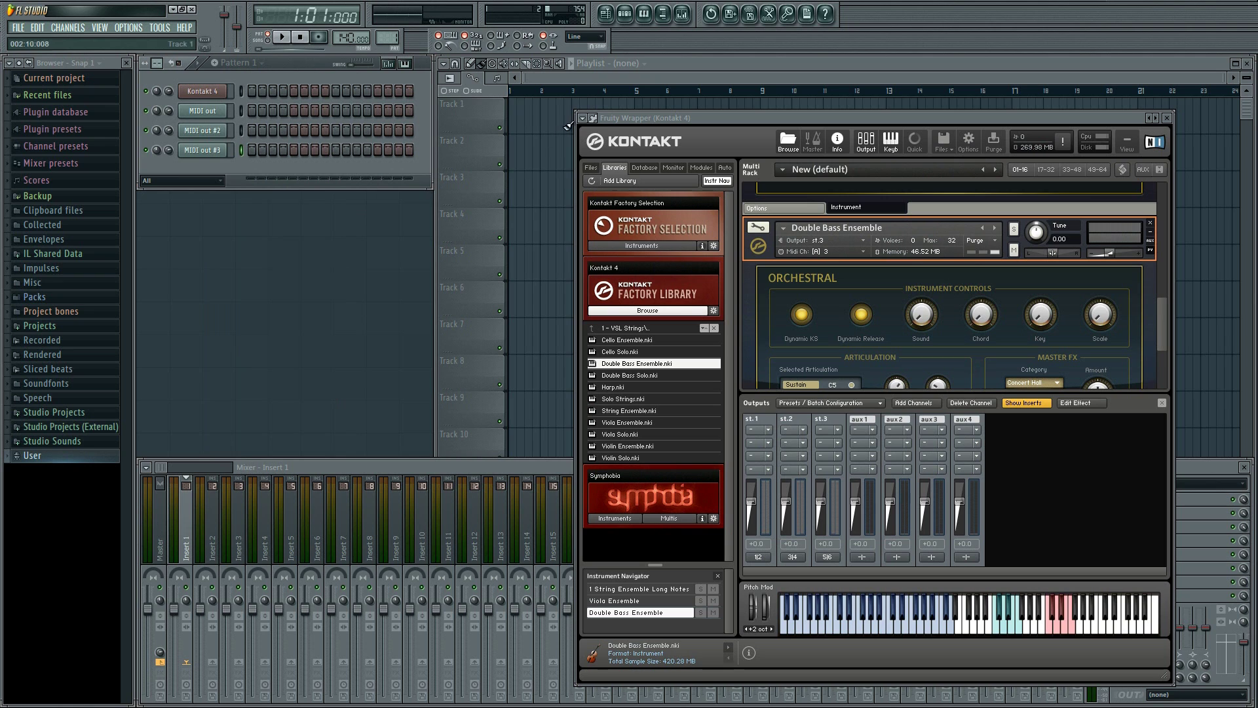
- Set the mixer track offsets for Kontakt outputs st.2 and st.3 in the wrapper's processing connections so each feeds its own mixer track
{"action": "left_click", "coordinate": [593, 118]}
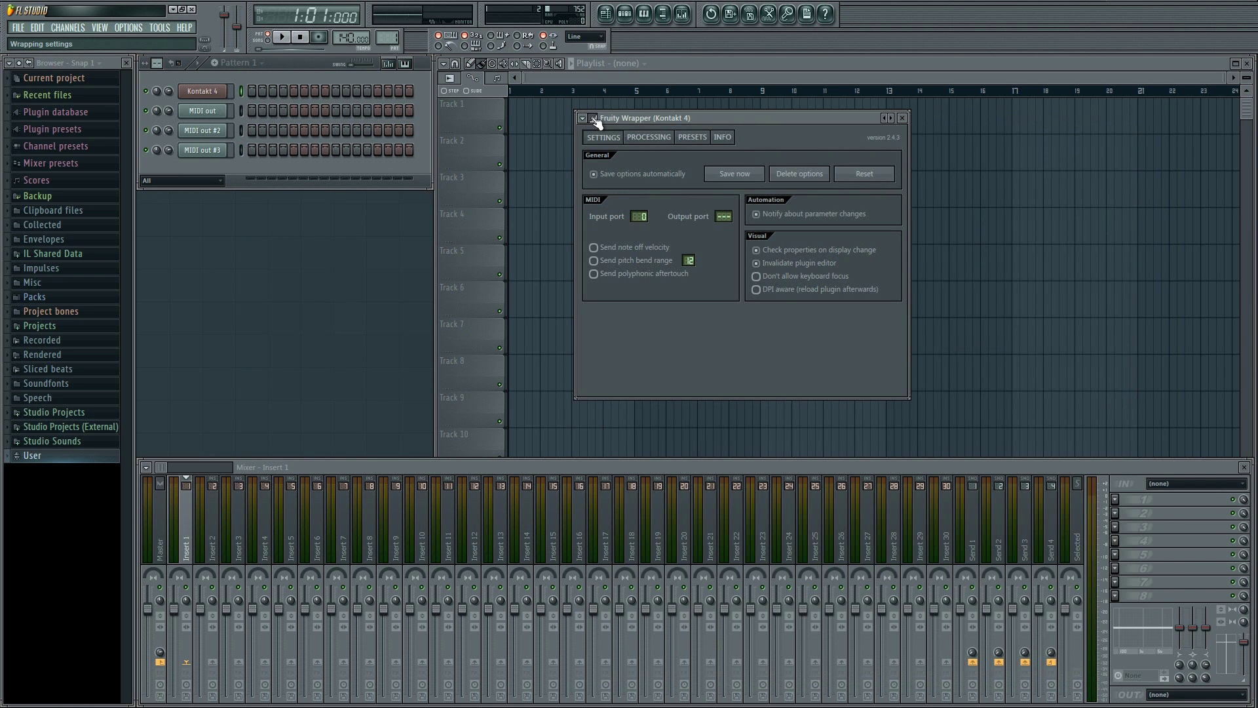
{"action": "left_click", "coordinate": [639, 139]}
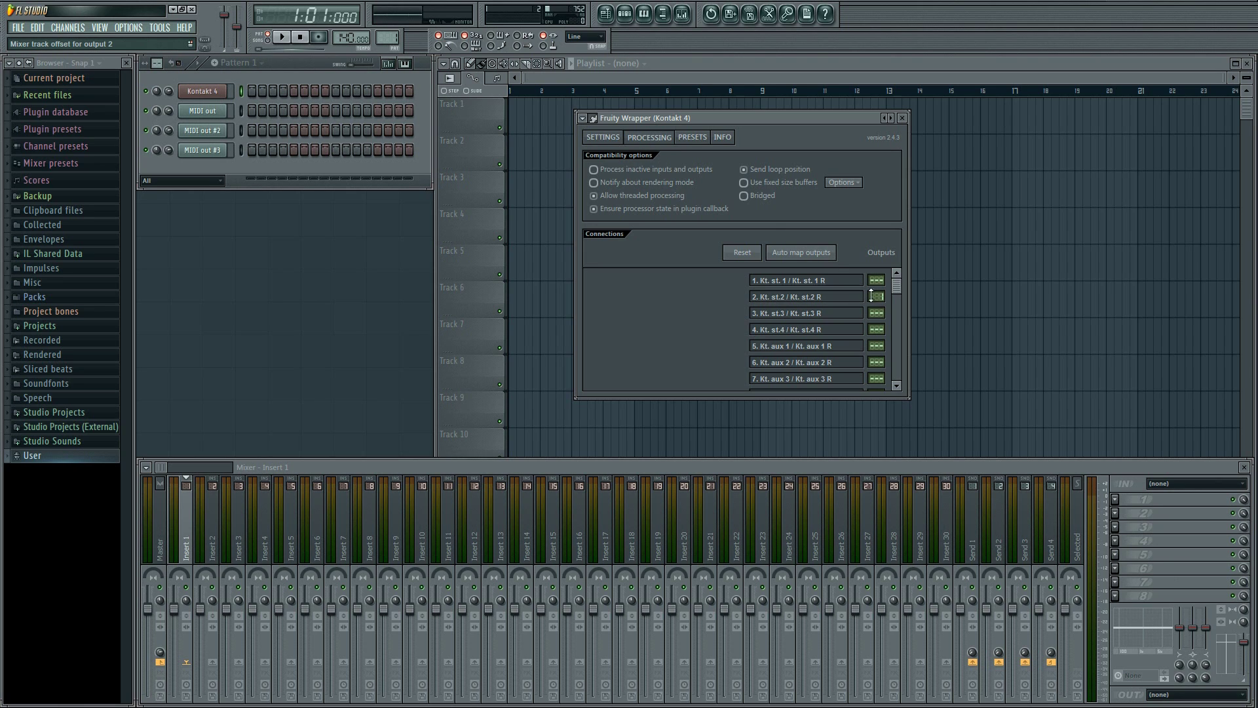
{"action": "left_click_drag", "start_coordinate": [871, 296], "coordinate": [874, 312]}
{"action": "left_click", "coordinate": [594, 118]}
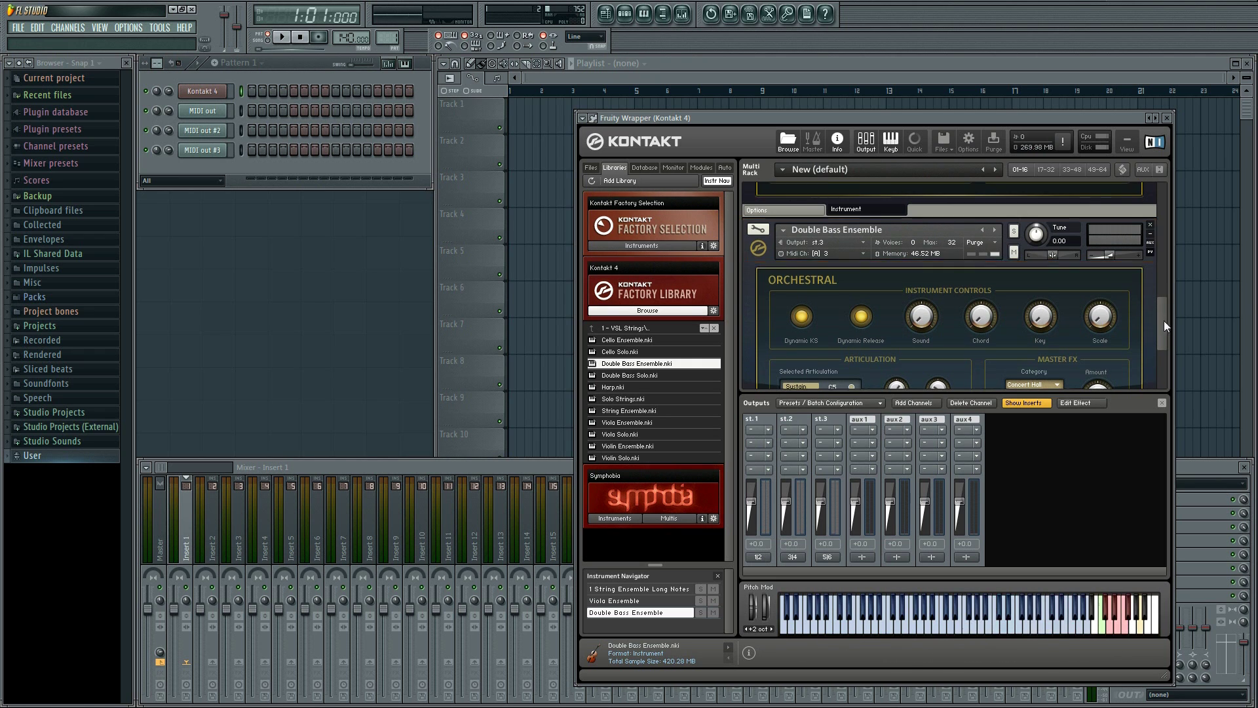
- Test the new output routing by playing one note each on the String, Viola and Double Bass Ensembles while watching the mixer meters
{"action": "left_click_drag", "start_coordinate": [1164, 320], "coordinate": [1170, 163]}
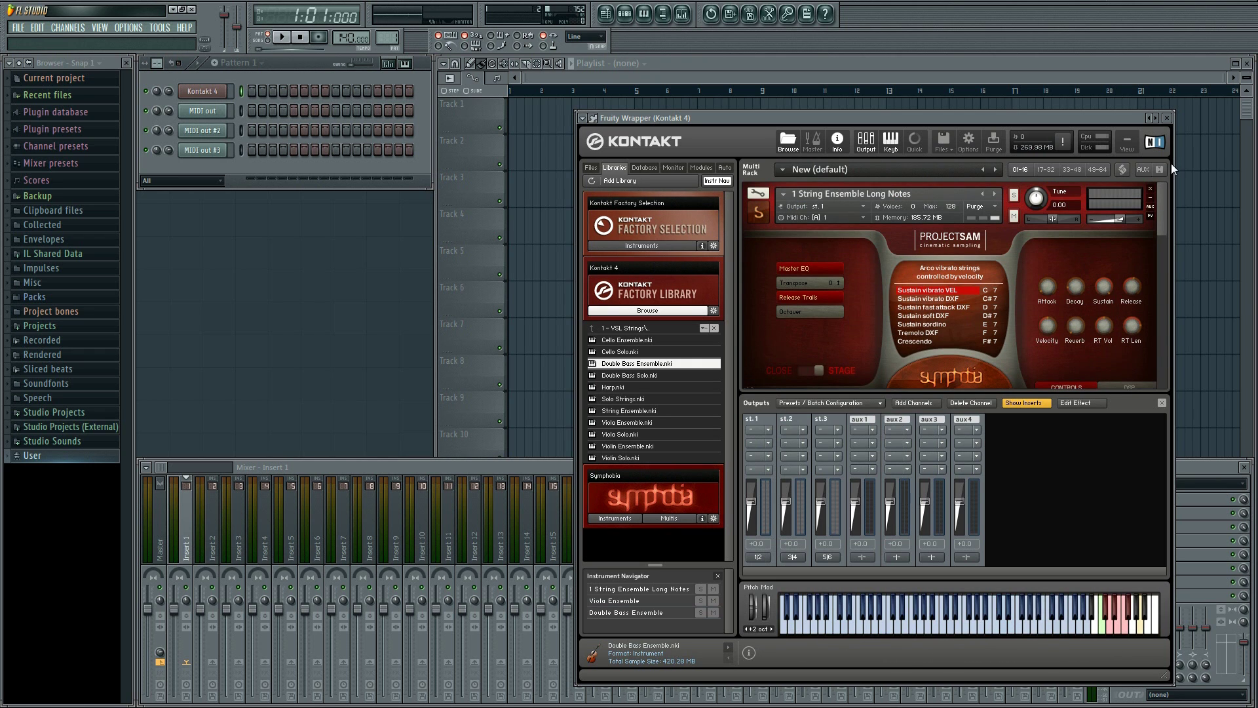
{"action": "left_click", "coordinate": [1083, 208]}
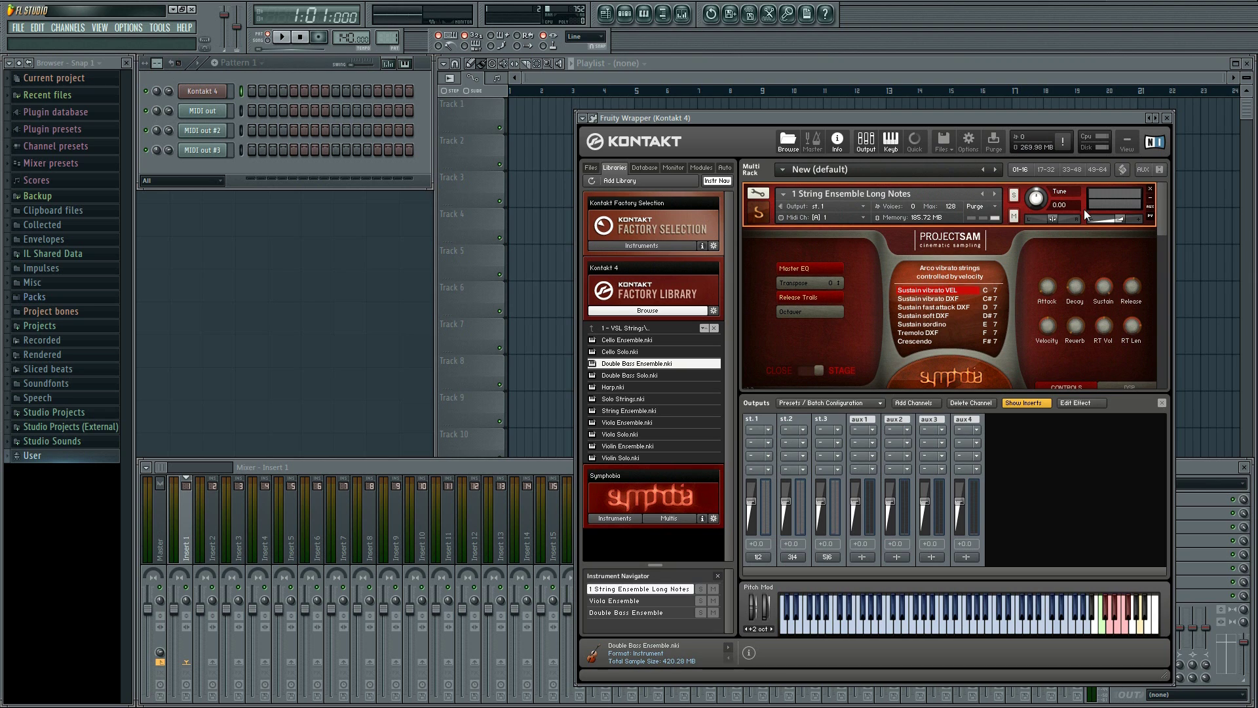
{"action": "left_click", "coordinate": [997, 620]}
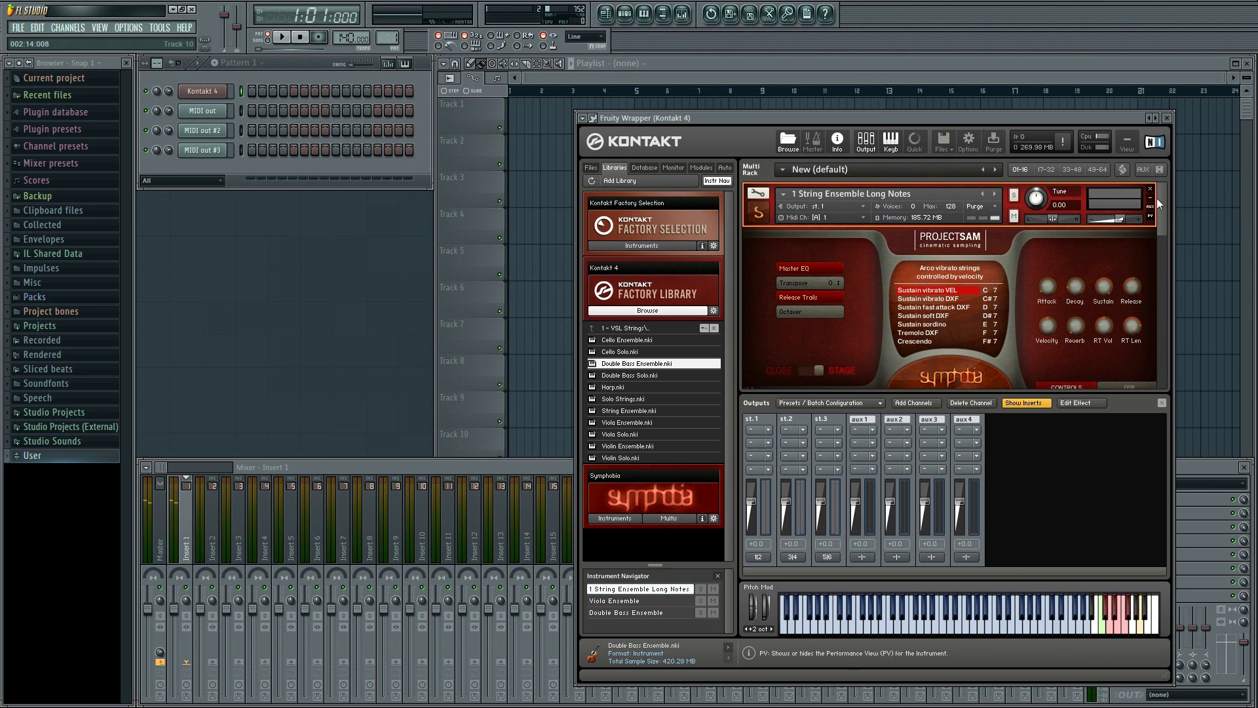
{"action": "left_click_drag", "start_coordinate": [1165, 196], "coordinate": [1163, 246]}
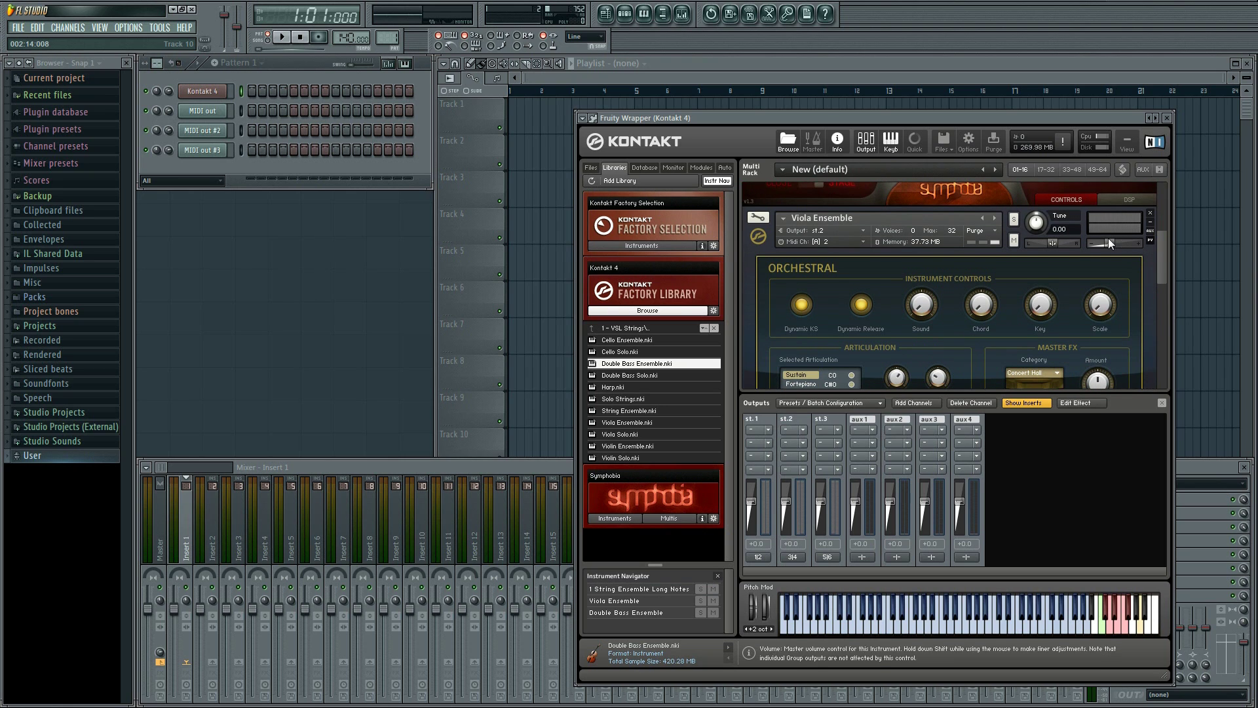
{"action": "left_click", "coordinate": [1085, 234]}
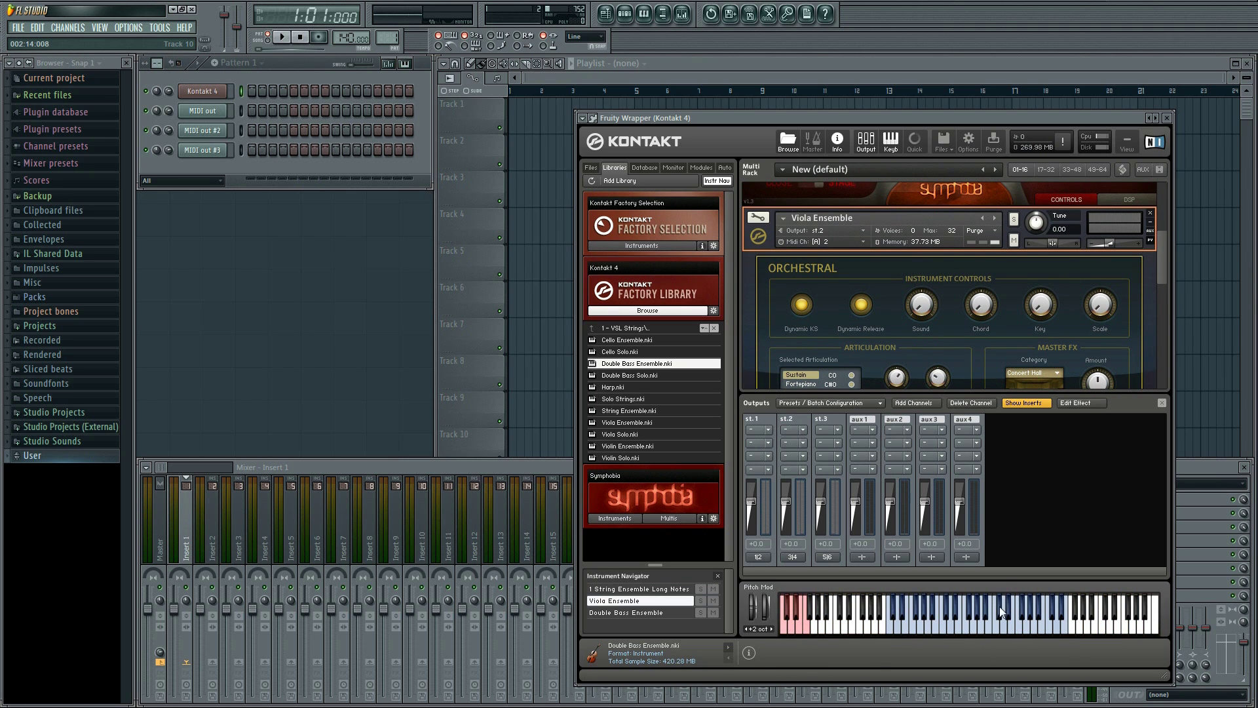
{"action": "left_click", "coordinate": [993, 628]}
{"action": "left_click_drag", "start_coordinate": [1163, 248], "coordinate": [1162, 324]}
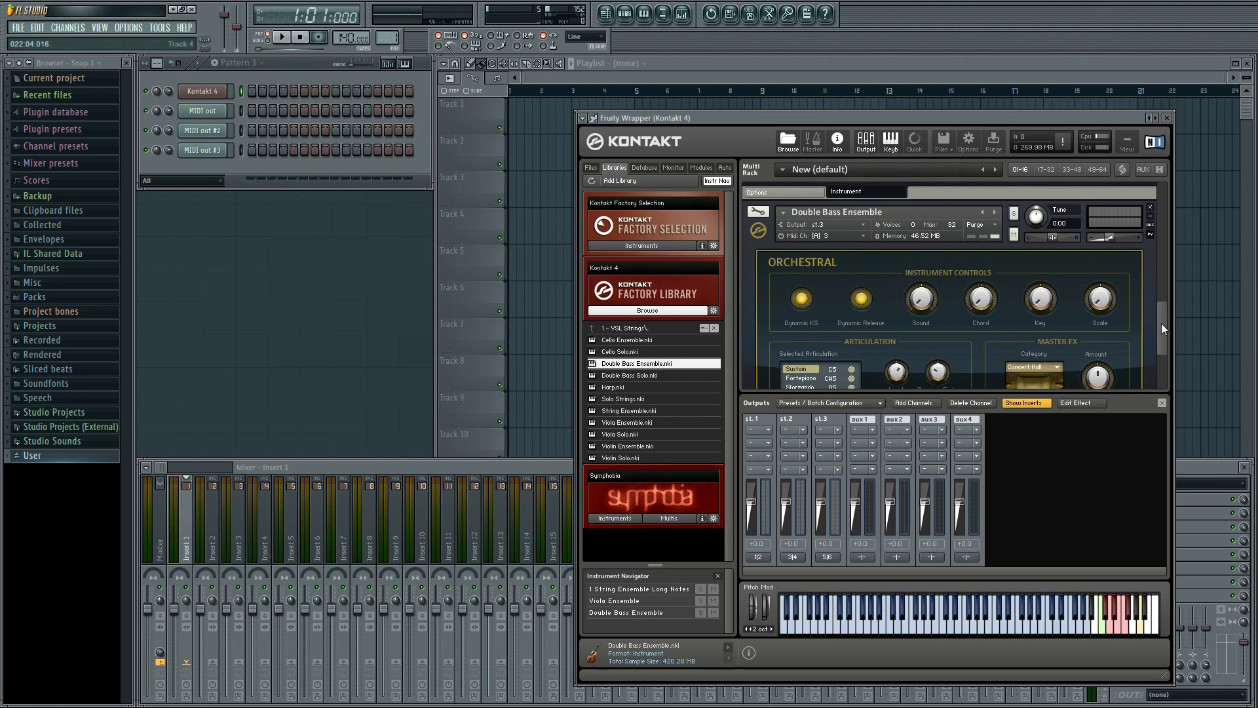
{"action": "left_click", "coordinate": [1084, 231]}
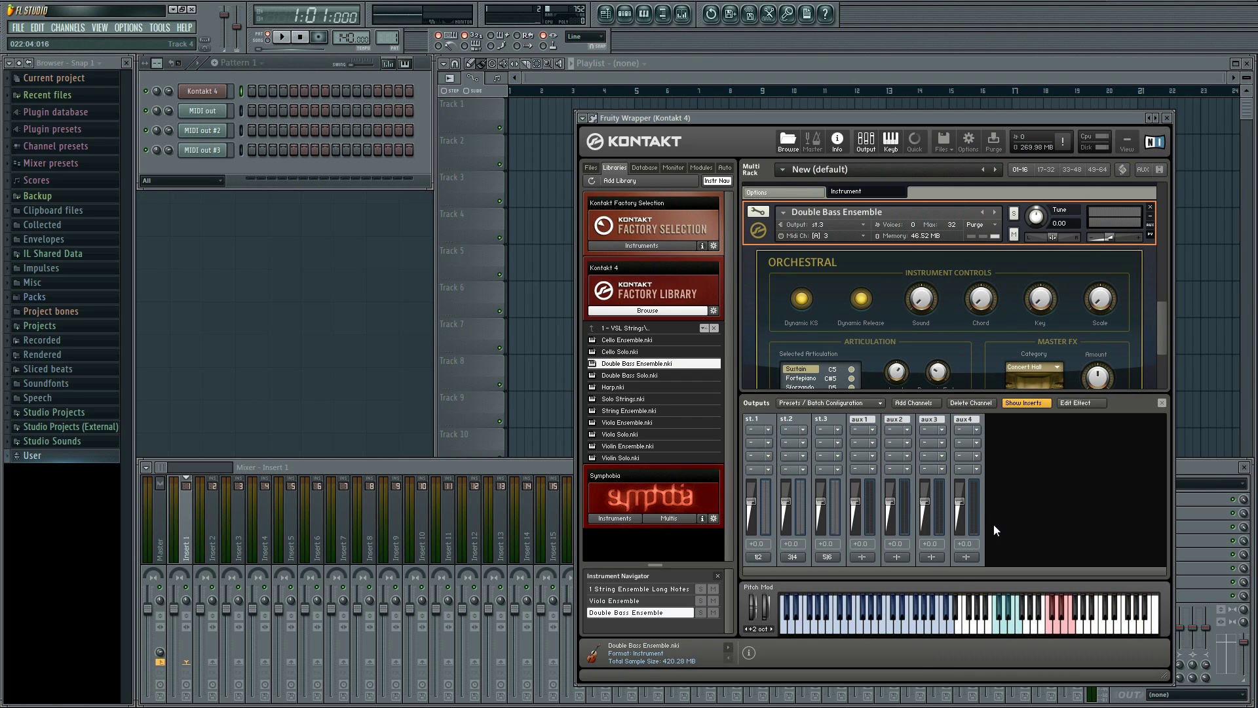
{"action": "left_click", "coordinate": [887, 626]}
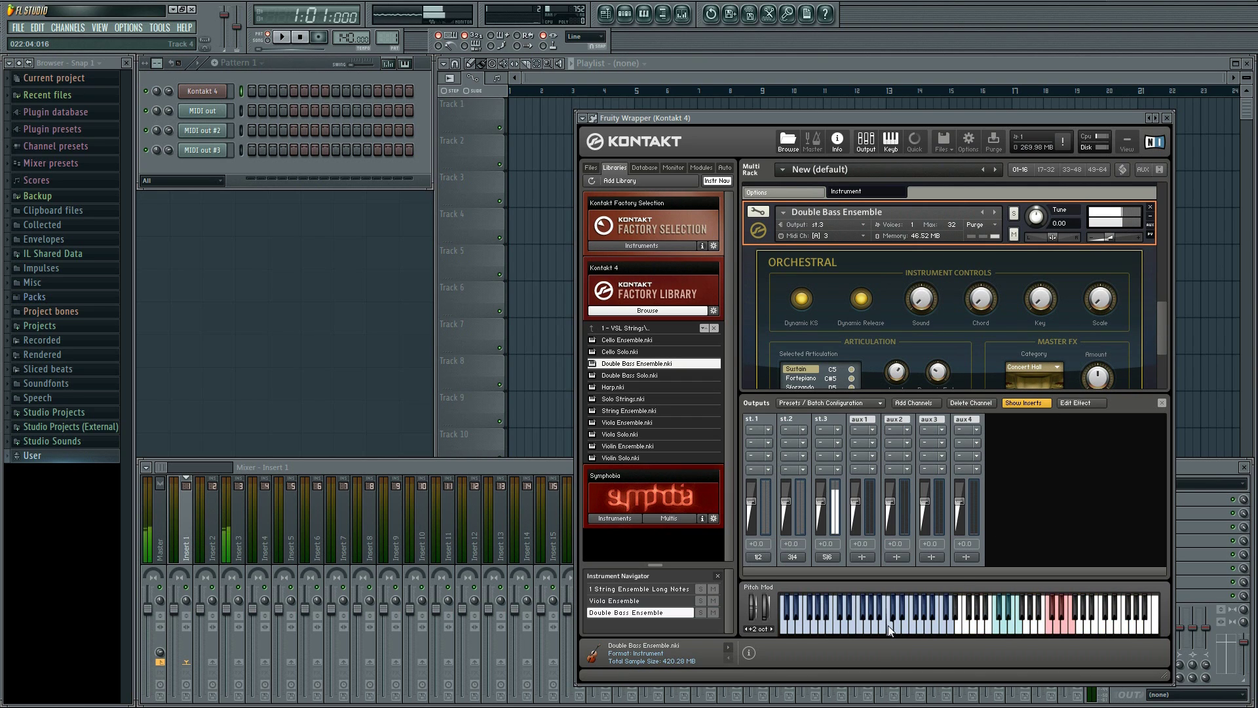